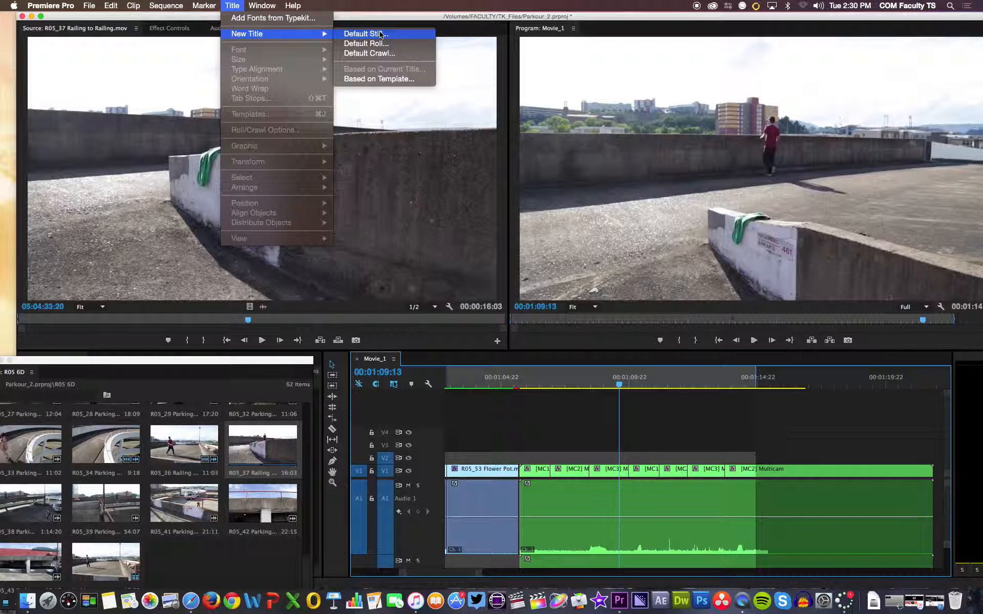
- Create a default still title named Title at 1280 × 720, 23.976 fps, with square pixels
{"action": "left_click", "coordinate": [382, 35]}
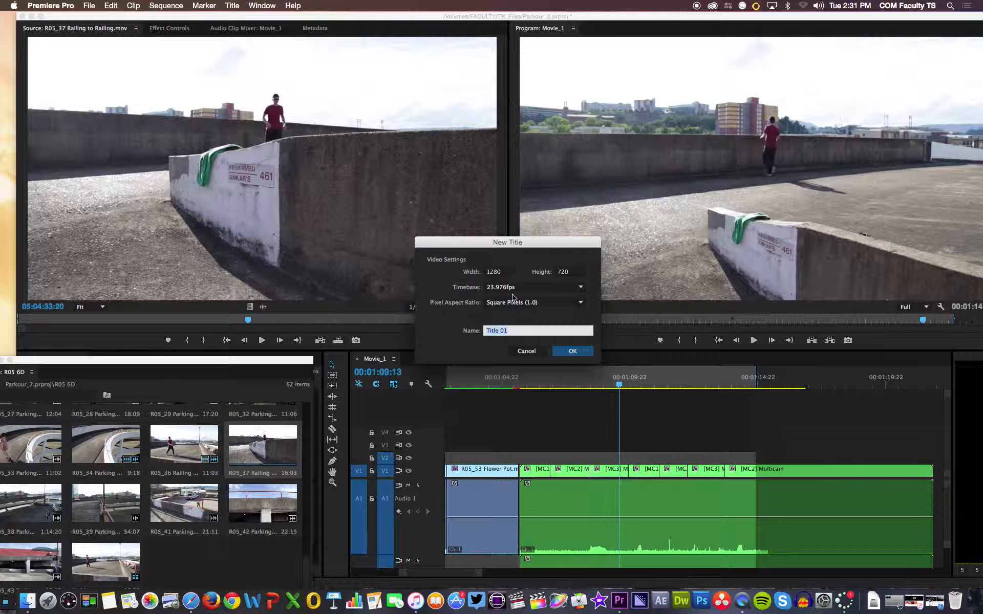
{"action": "left_click", "coordinate": [531, 288]}
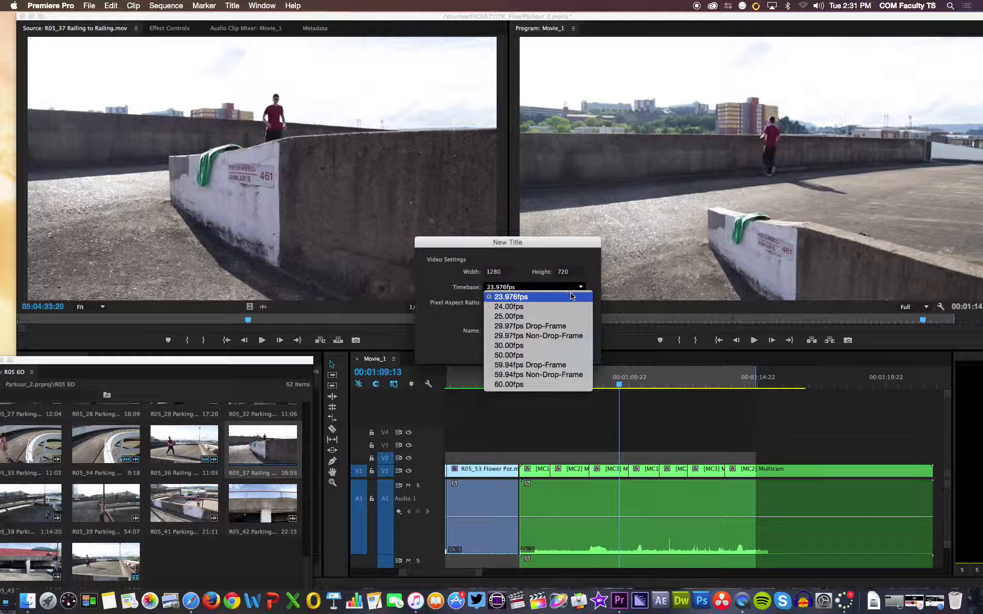
{"action": "left_click", "coordinate": [588, 277]}
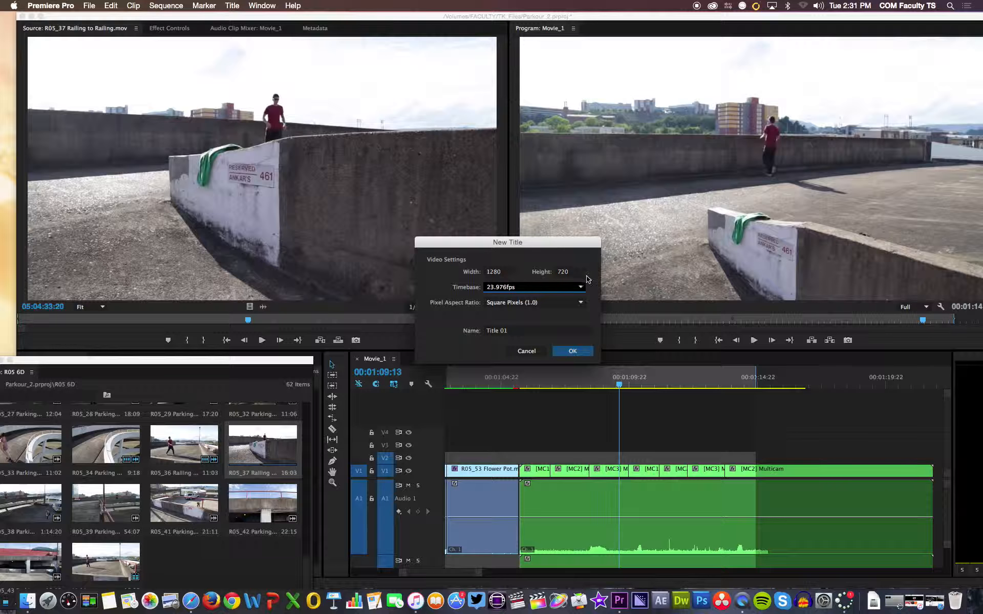
{"action": "left_click", "coordinate": [557, 290]}
{"action": "left_click", "coordinate": [592, 284]}
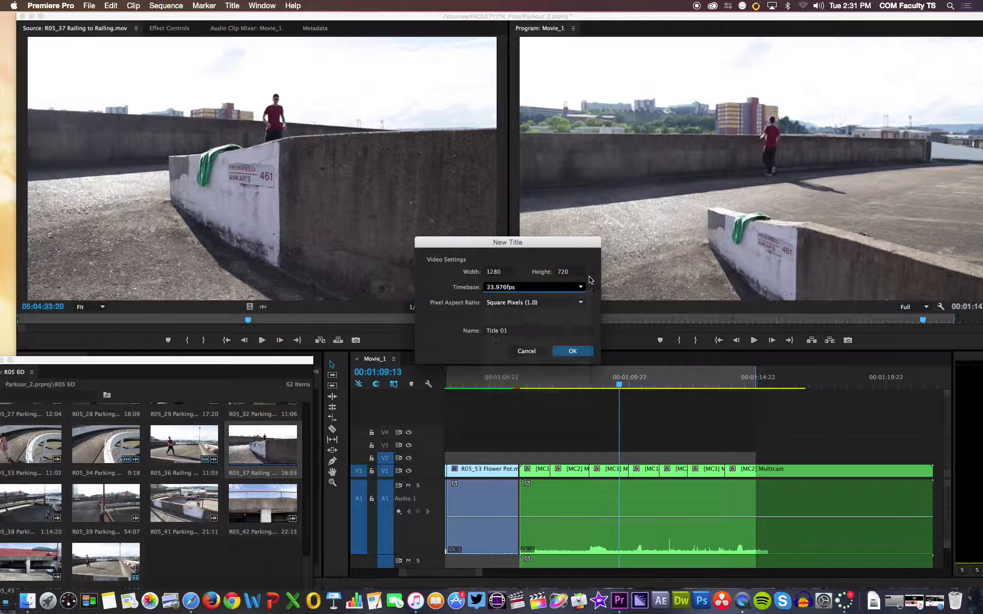
{"action": "left_click", "coordinate": [551, 304]}
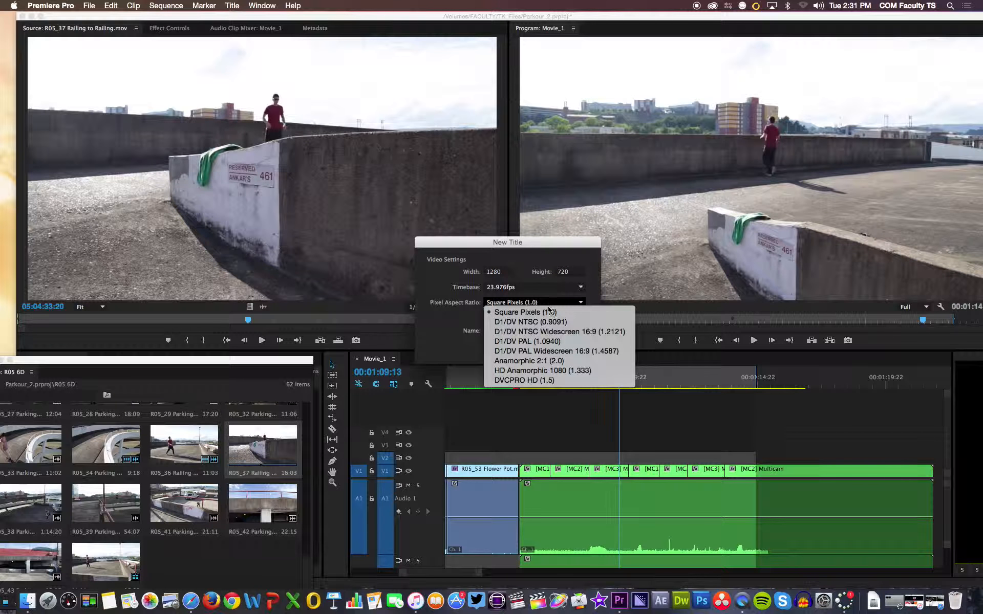
{"action": "left_click", "coordinate": [573, 260]}
{"action": "left_click", "coordinate": [524, 332]}
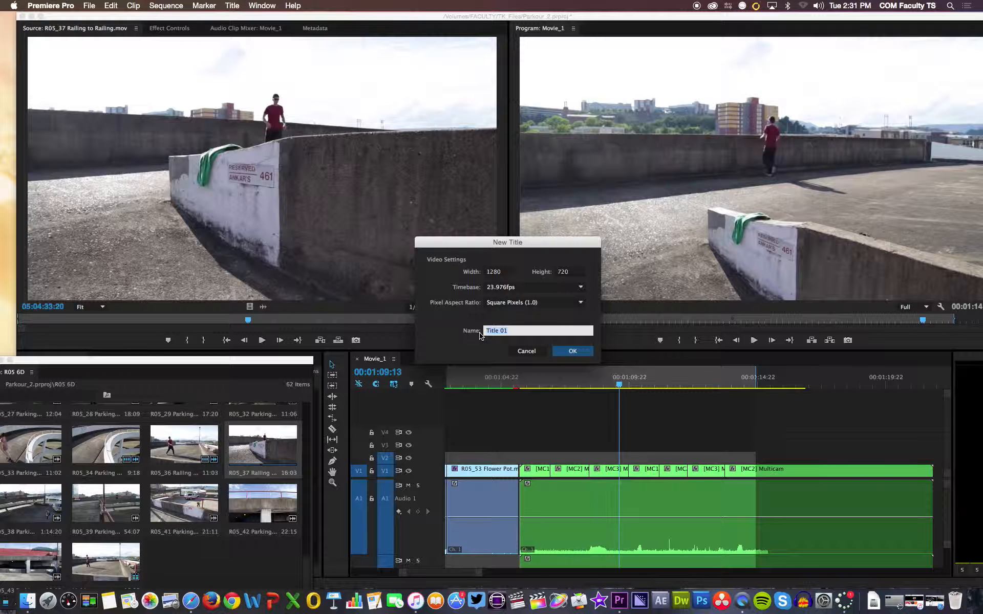
{"action": "type", "text": "Ti"}
{"action": "key", "text": "Return"}
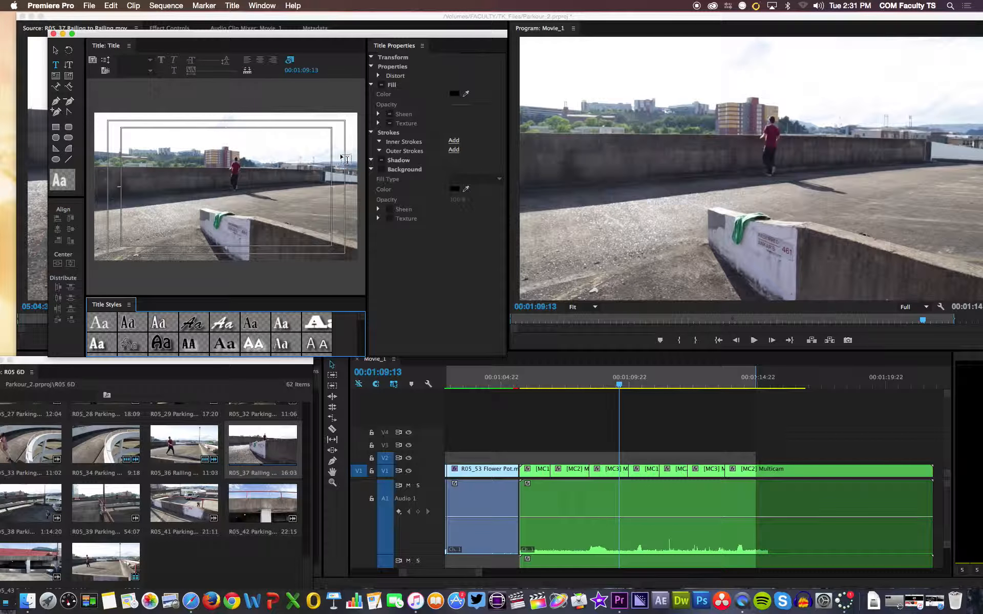
- Browse the title styles and choose the white Adobe Garamond Bold Italic style
{"action": "left_click_drag", "start_coordinate": [293, 38], "coordinate": [374, 40]}
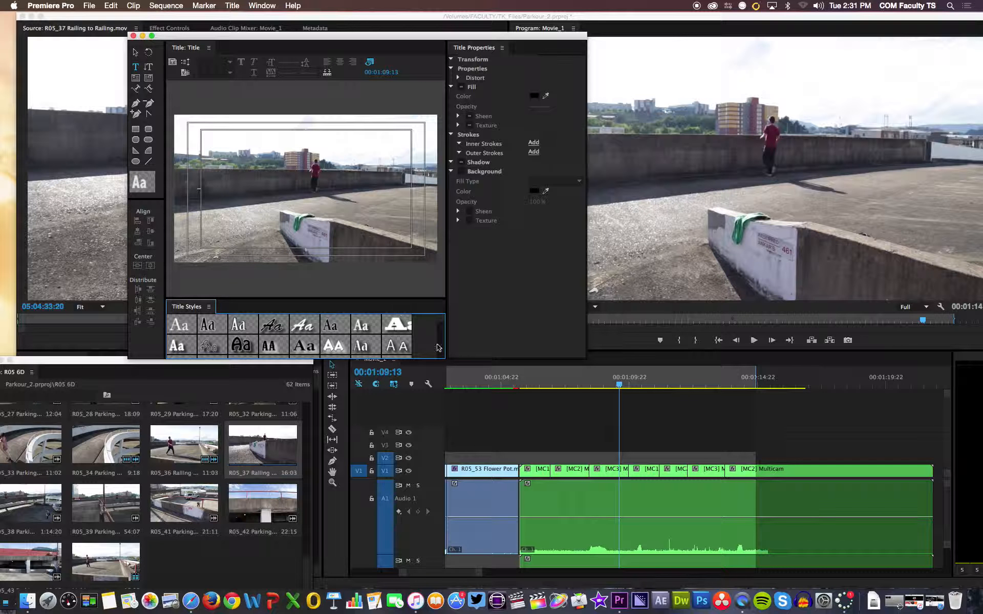
{"action": "scroll", "coordinate": [442, 331], "scroll_direction": "down", "scroll_amount": 10}
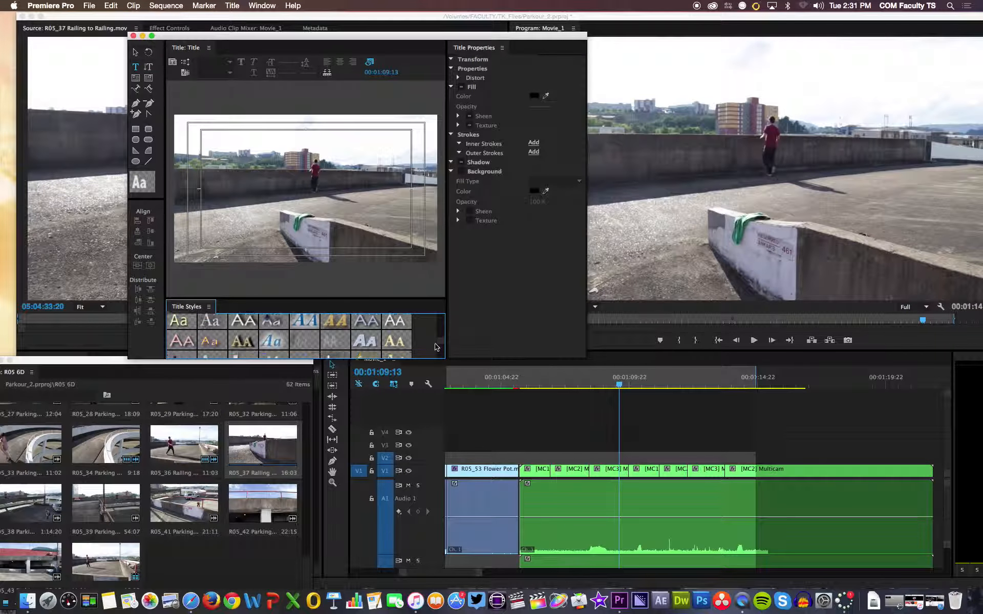
{"action": "scroll", "coordinate": [436, 341], "scroll_direction": "down", "scroll_amount": 10}
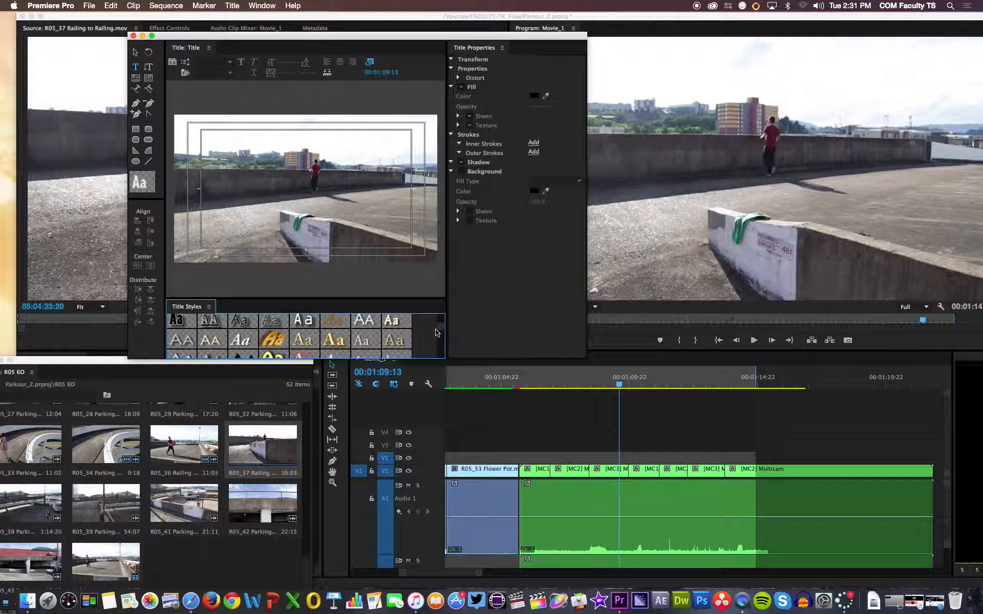
{"action": "left_click", "coordinate": [248, 336]}
- Add the text Parkour on the left half of the frame and set its font size to 118
{"action": "left_click", "coordinate": [135, 67]}
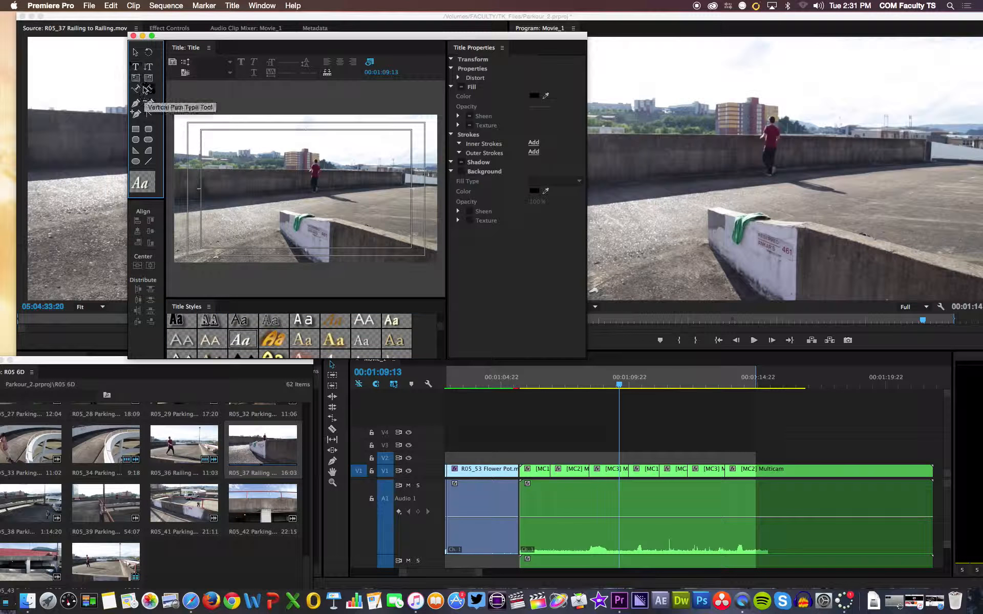
{"action": "left_click", "coordinate": [224, 186]}
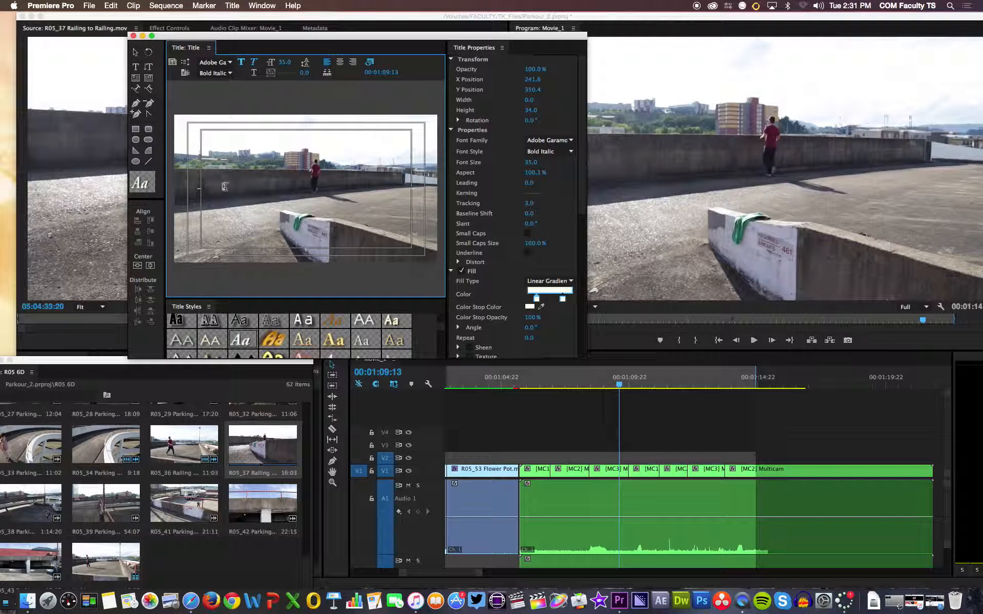
{"action": "type", "text": "Parkour"}
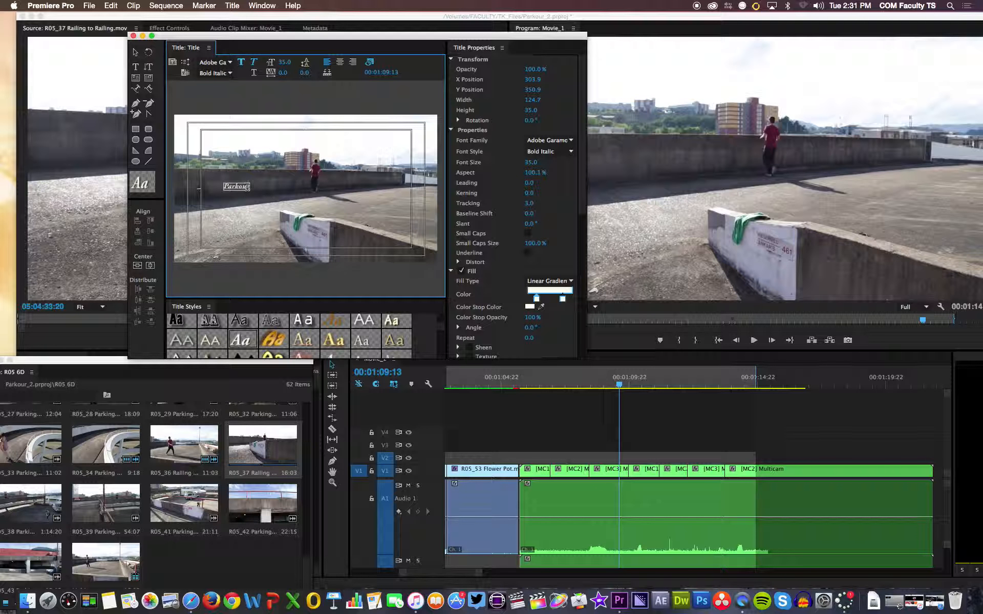
{"action": "left_click_drag", "start_coordinate": [251, 186], "coordinate": [218, 186]}
{"action": "left_click_drag", "start_coordinate": [530, 163], "coordinate": [581, 163]}
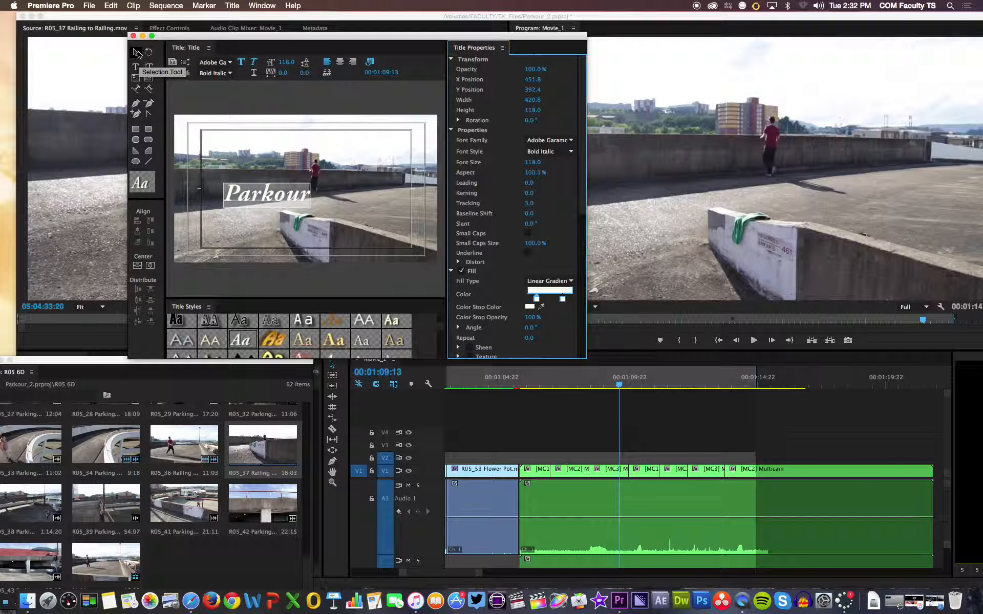
- Rotate the Parkour text to about 355.9° and move it to the left title-safe margin, at about X 350, Y 335
{"action": "left_click", "coordinate": [149, 52]}
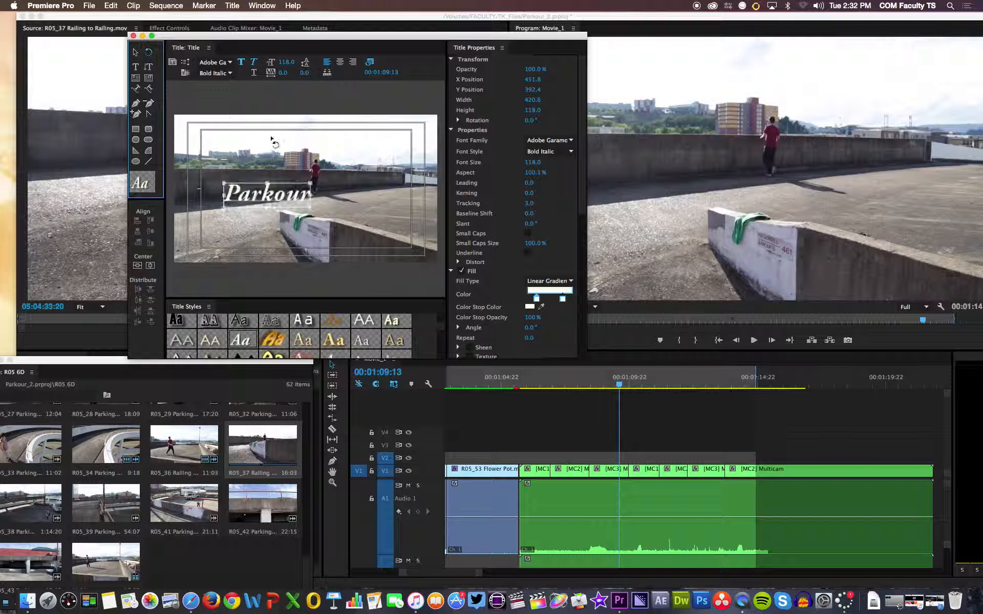
{"action": "left_click_drag", "start_coordinate": [310, 185], "coordinate": [333, 184]}
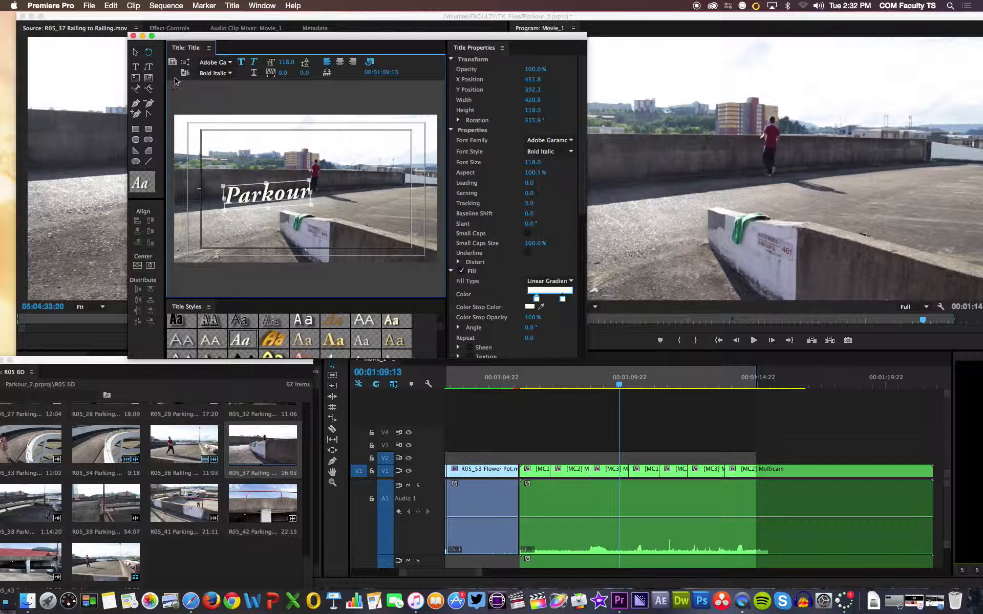
{"action": "left_click", "coordinate": [135, 52]}
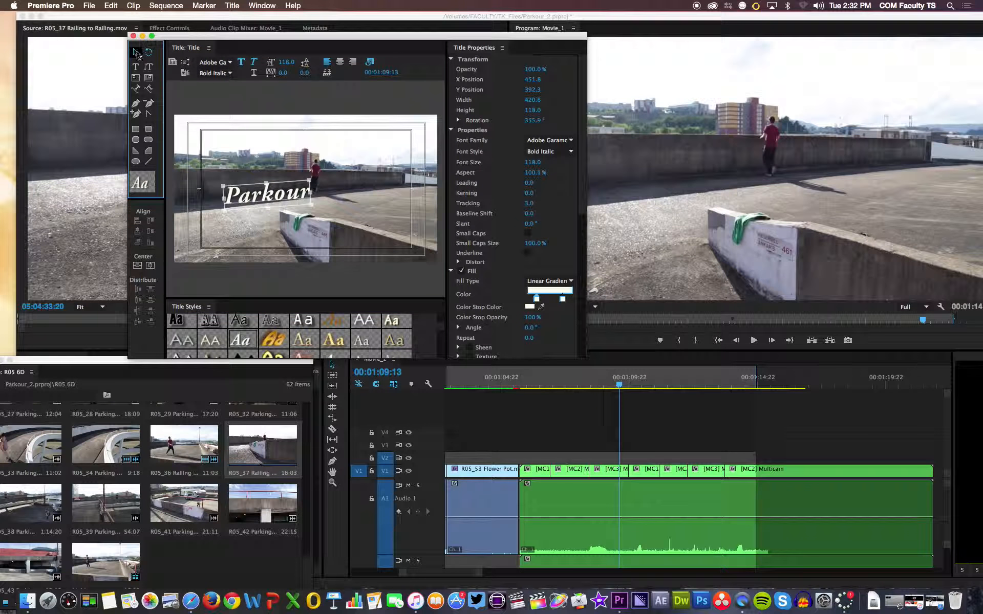
{"action": "mouse_move", "coordinate": [267, 192]}
{"action": "left_mouse_down"}
{"action": "mouse_move", "coordinate": [265, 171]}
{"action": "mouse_move", "coordinate": [253, 183]}
{"action": "left_mouse_up"}
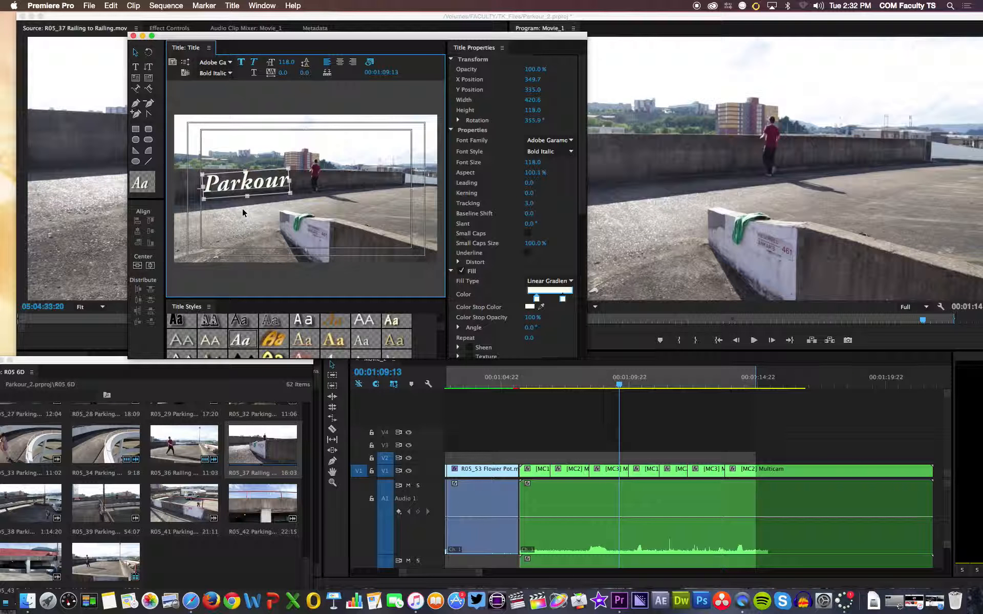
{"action": "left_click", "coordinate": [135, 68]}
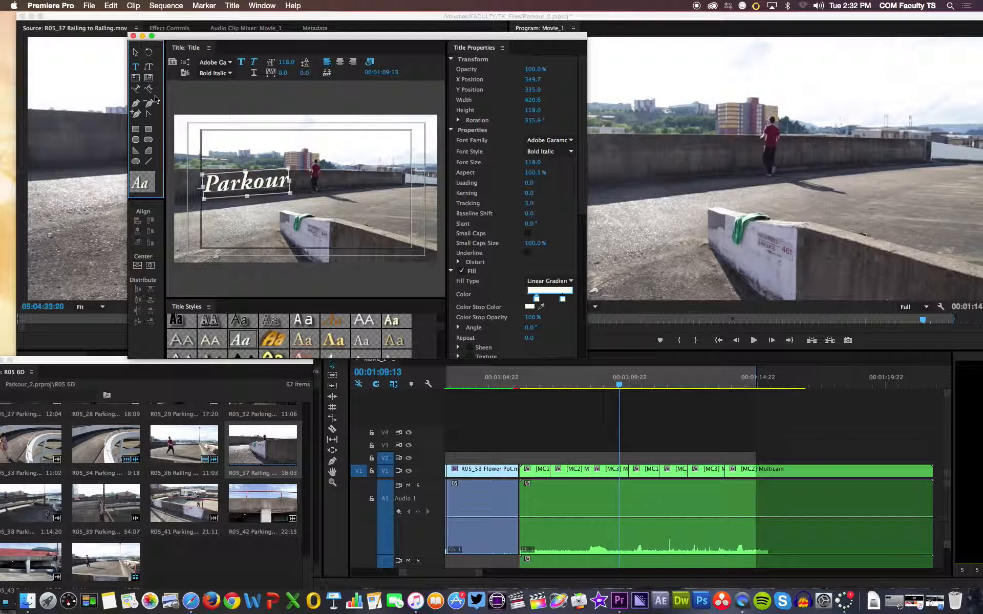
{"action": "left_click", "coordinate": [149, 70]}
{"action": "left_click", "coordinate": [135, 67]}
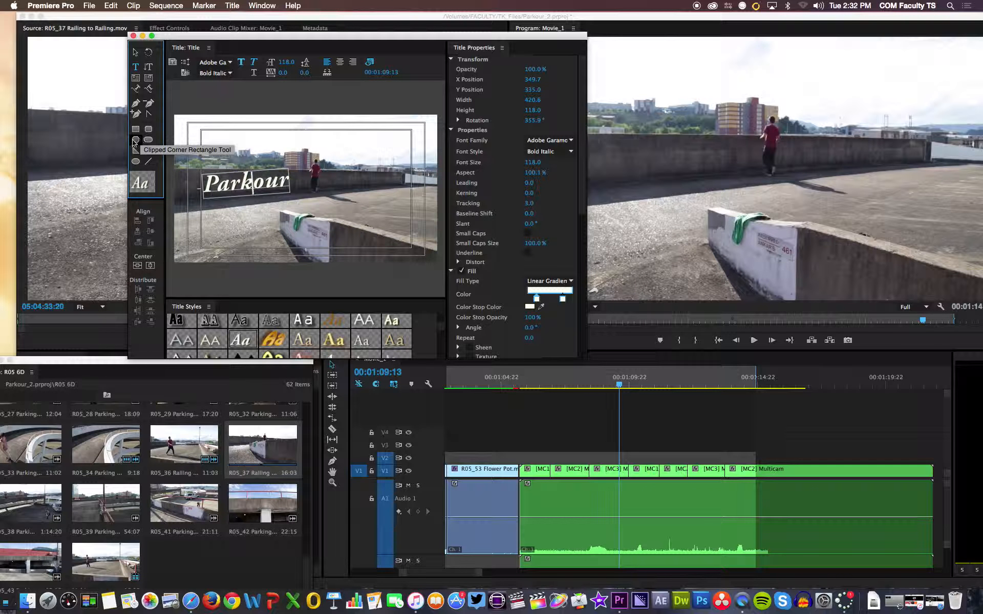
- Nudge the Parkour text up slightly and draw a slanted line about 411 wide and 50 high beneath it
{"action": "left_click", "coordinate": [148, 161]}
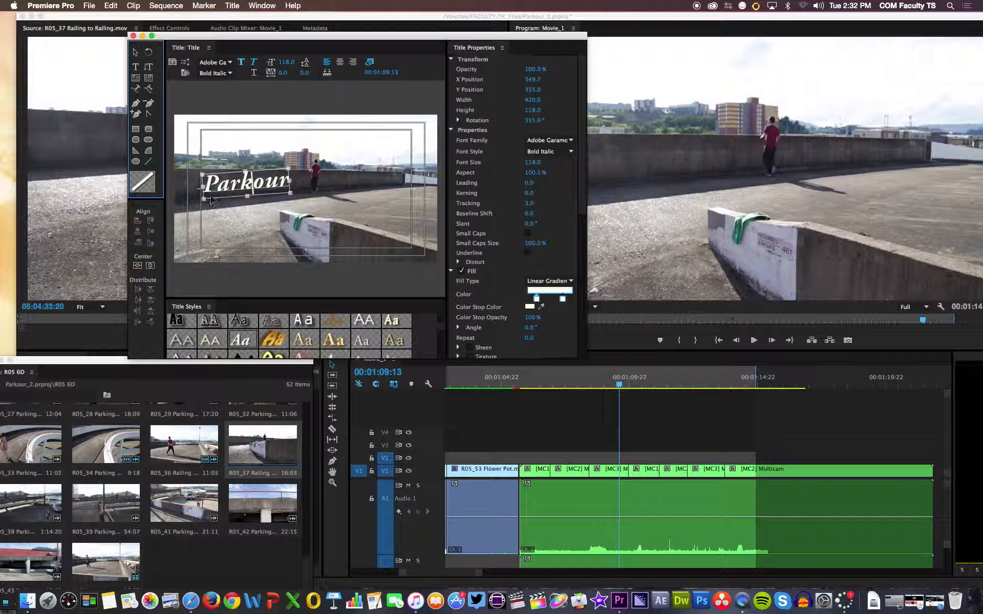
{"action": "left_click_drag", "start_coordinate": [212, 200], "coordinate": [211, 195]}
{"action": "left_click", "coordinate": [135, 66]}
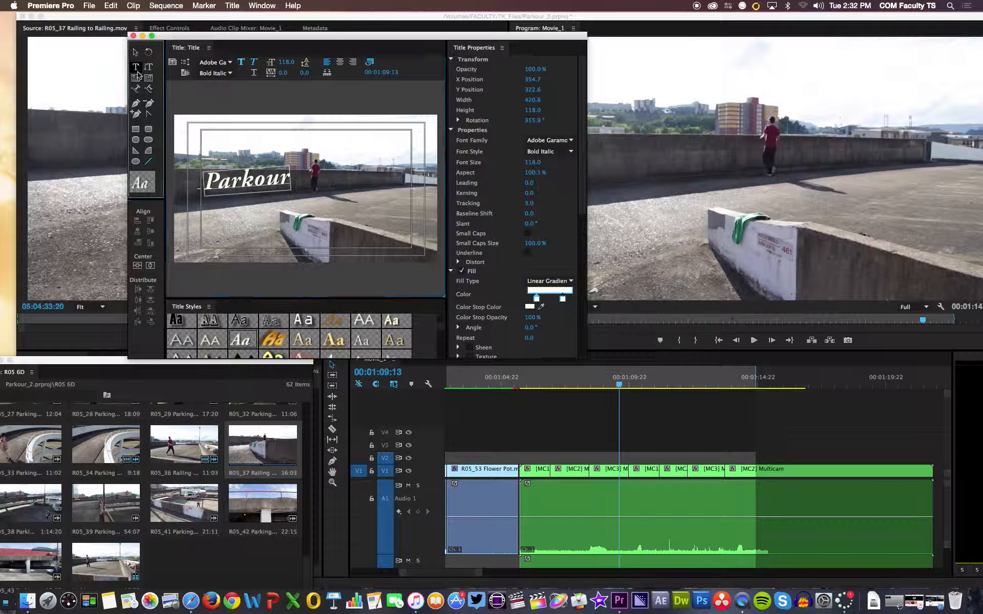
{"action": "left_click", "coordinate": [149, 161]}
{"action": "left_click", "coordinate": [214, 204]}
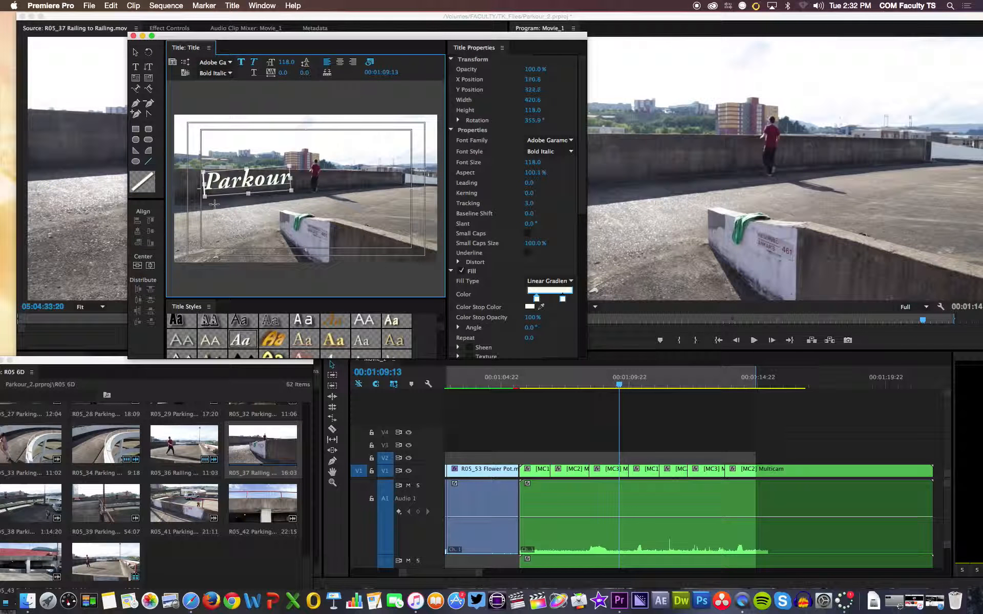
{"action": "left_click_drag", "start_coordinate": [208, 204], "coordinate": [291, 195]}
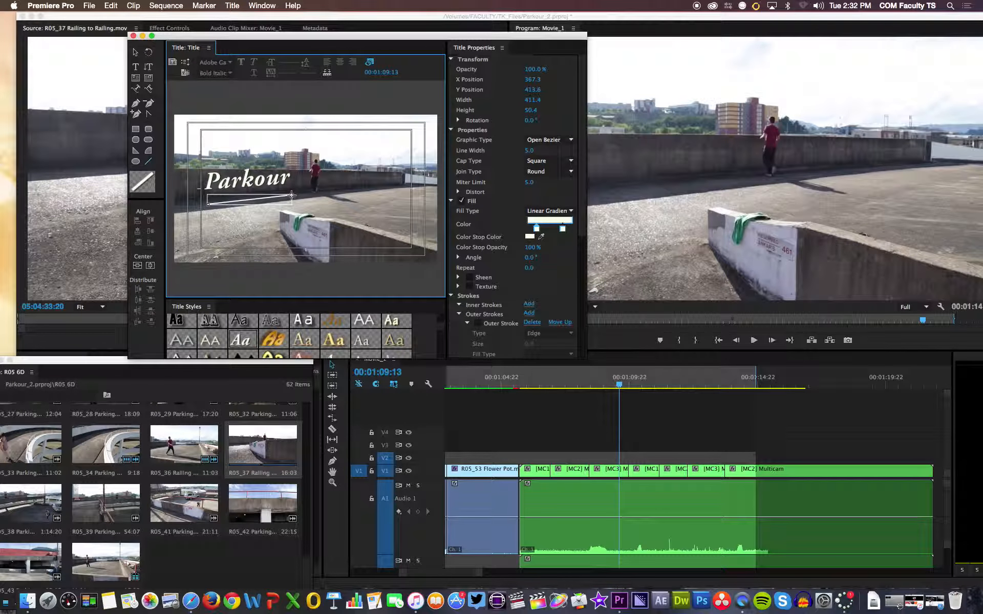
{"action": "left_click", "coordinate": [270, 225]}
- Hide the background video and move the line up close beneath the Parkour text, to about X 372, Y 371
{"action": "left_click", "coordinate": [370, 62]}
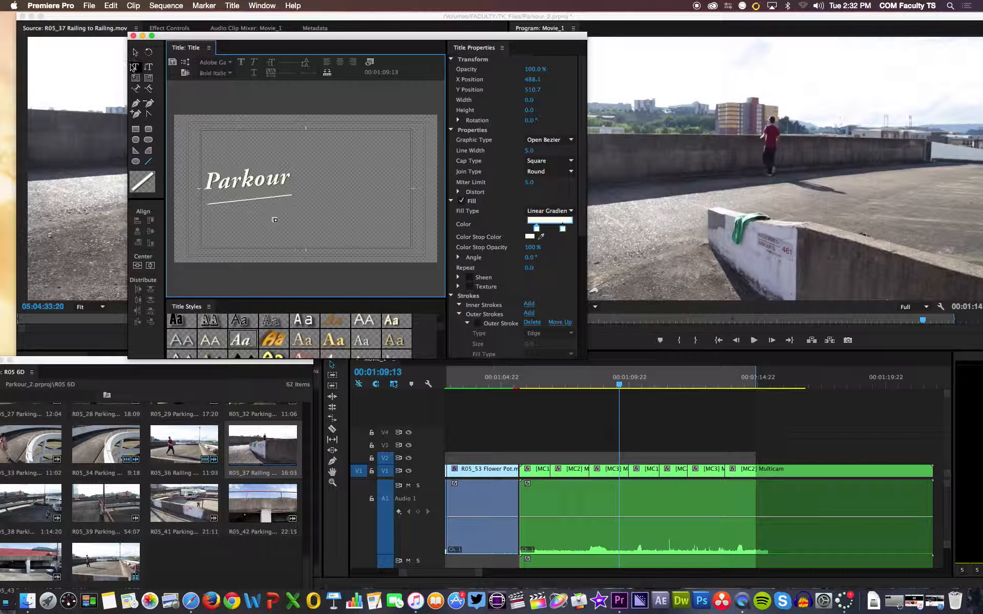
{"action": "left_click", "coordinate": [137, 53]}
{"action": "left_click", "coordinate": [227, 198]}
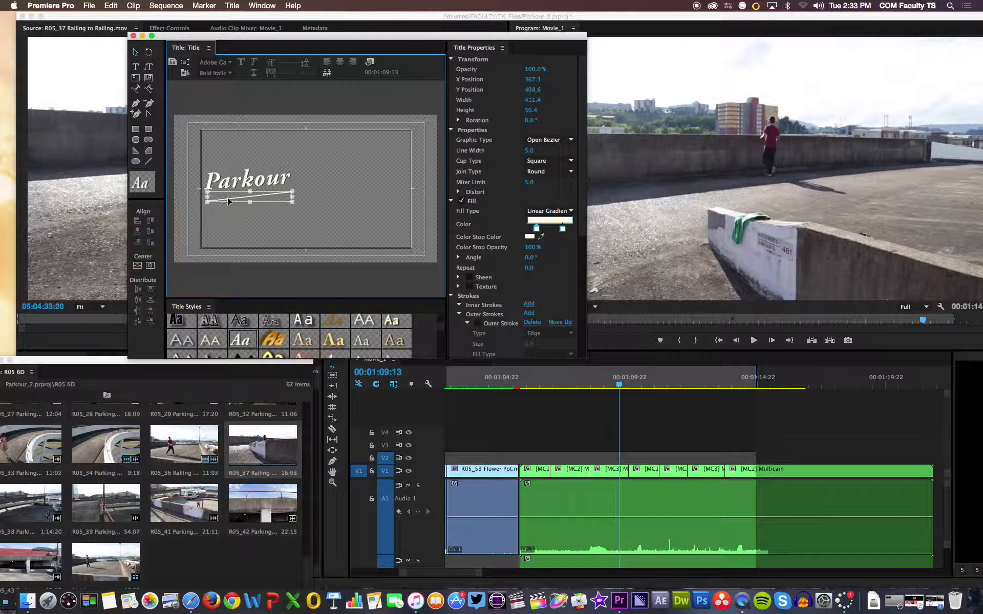
{"action": "left_click_drag", "start_coordinate": [229, 195], "coordinate": [229, 191]}
- Show the background video behind the title again and set its frame to 00:01:09:00
{"action": "left_click", "coordinate": [369, 62]}
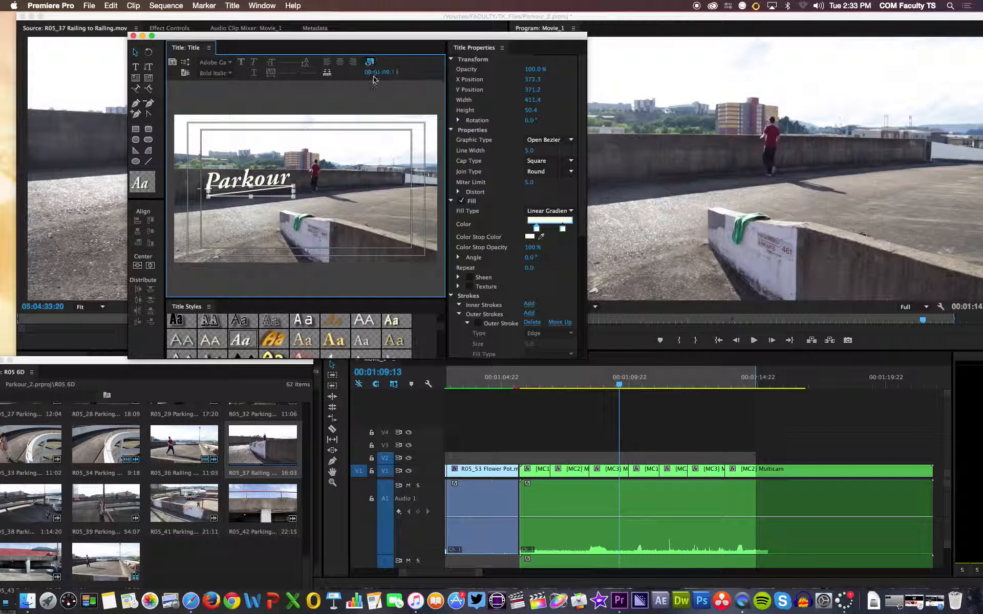
{"action": "left_click", "coordinate": [226, 159]}
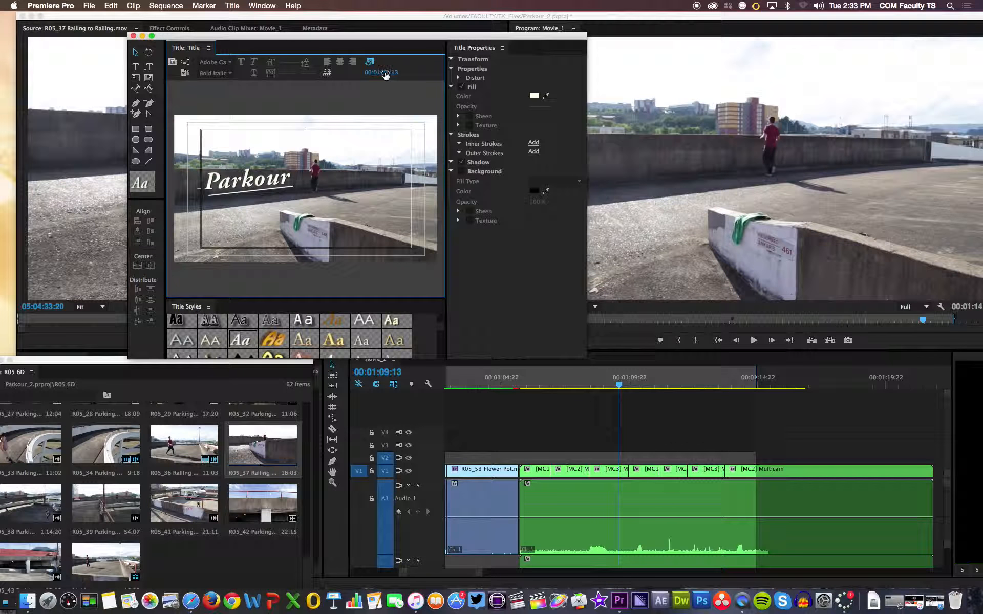
{"action": "mouse_move", "coordinate": [384, 75]}
{"action": "left_mouse_down"}
{"action": "mouse_move", "coordinate": [421, 76]}
{"action": "mouse_move", "coordinate": [375, 75]}
{"action": "left_mouse_up"}
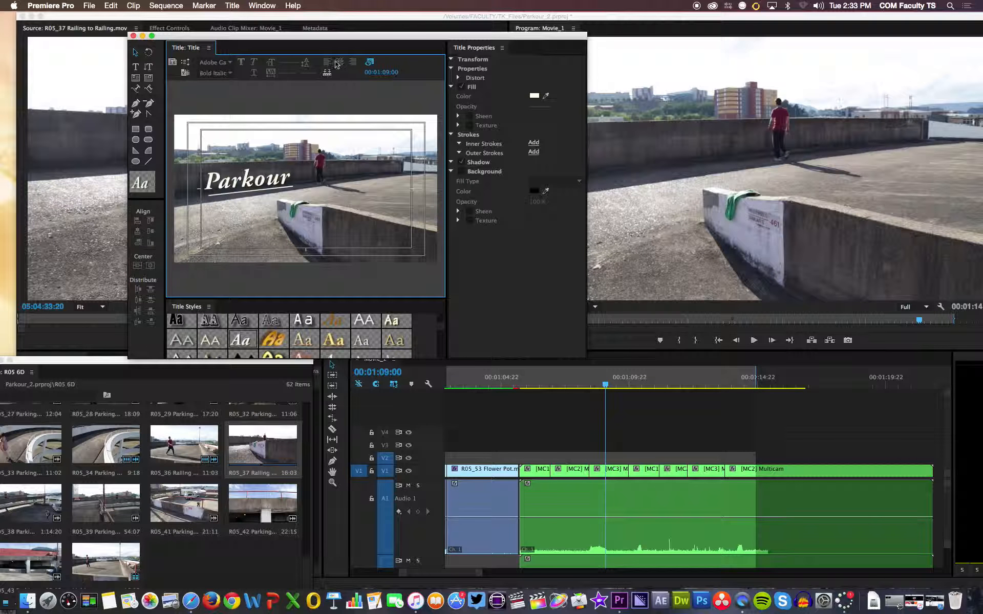
{"action": "left_click", "coordinate": [184, 64]}
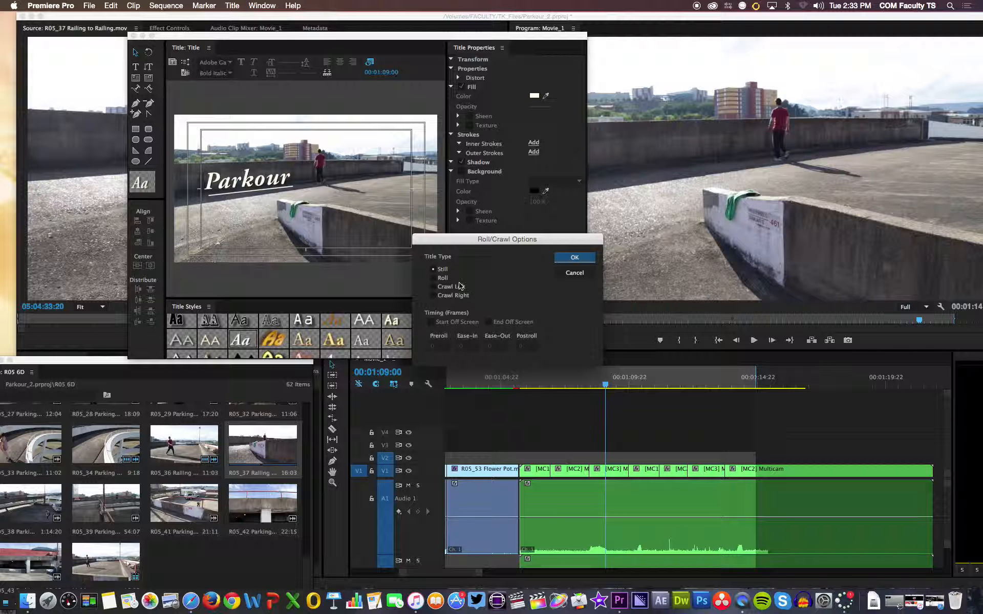
{"action": "left_click", "coordinate": [433, 279]}
{"action": "left_click", "coordinate": [431, 322]}
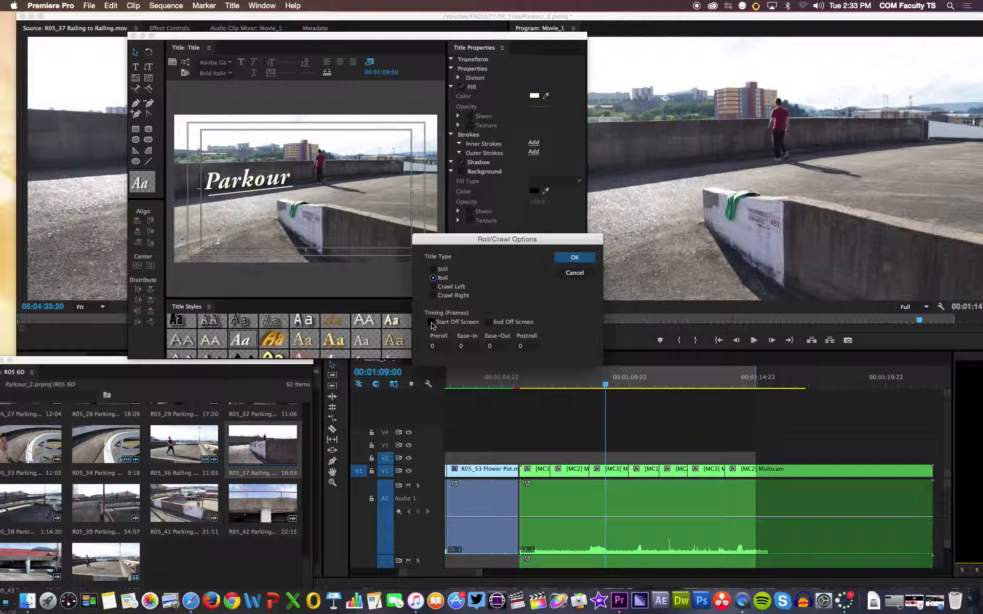
{"action": "left_click", "coordinate": [488, 322]}
{"action": "left_click", "coordinate": [489, 323]}
{"action": "left_click", "coordinate": [433, 270]}
{"action": "left_click", "coordinate": [574, 273]}
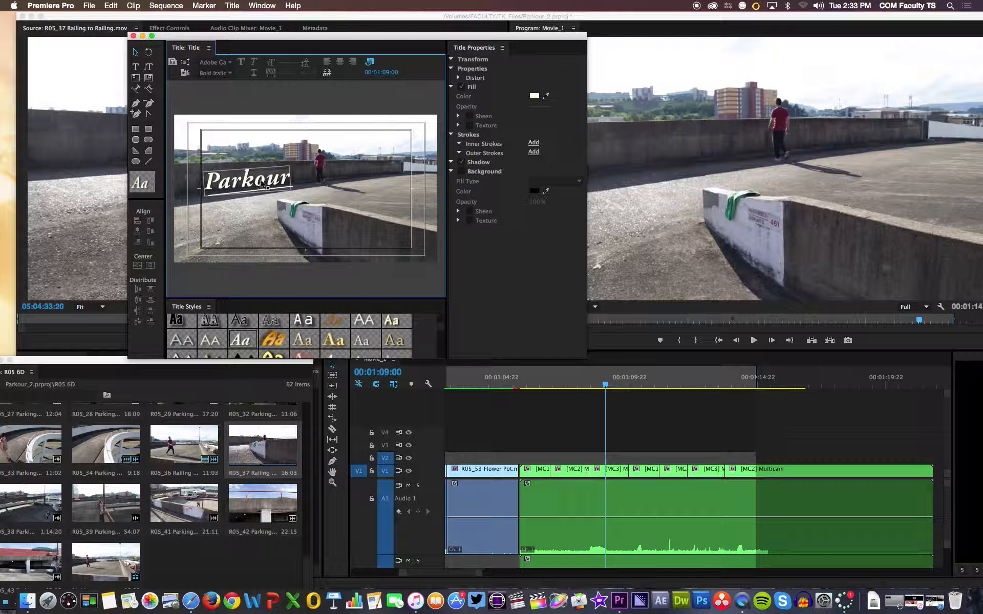
- Select the whole Parkour text with the Type tool, try its Bold style, and change the font family to Arial Black
{"action": "left_click", "coordinate": [137, 68]}
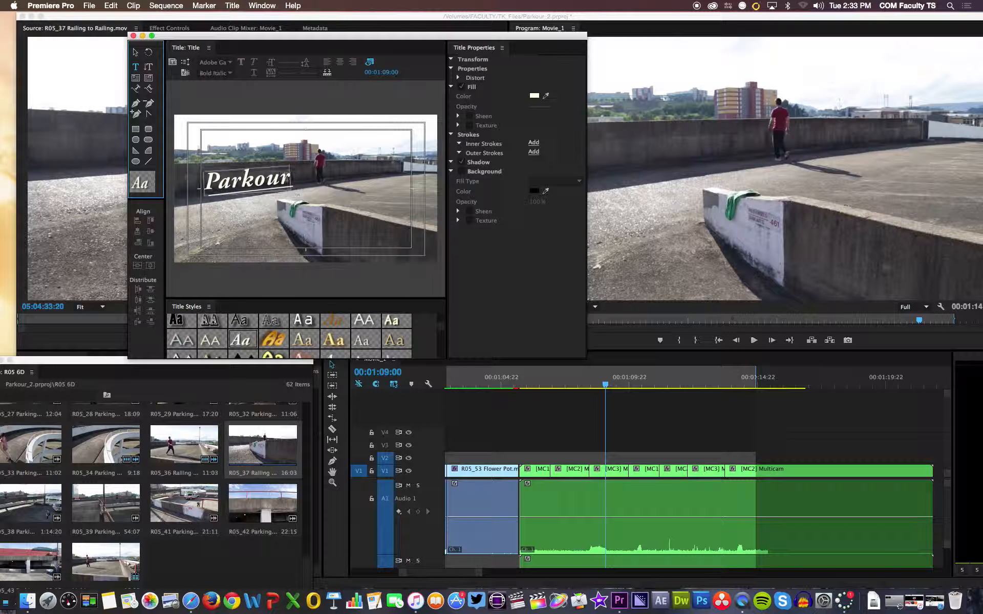
{"action": "left_click_drag", "start_coordinate": [290, 176], "coordinate": [202, 180]}
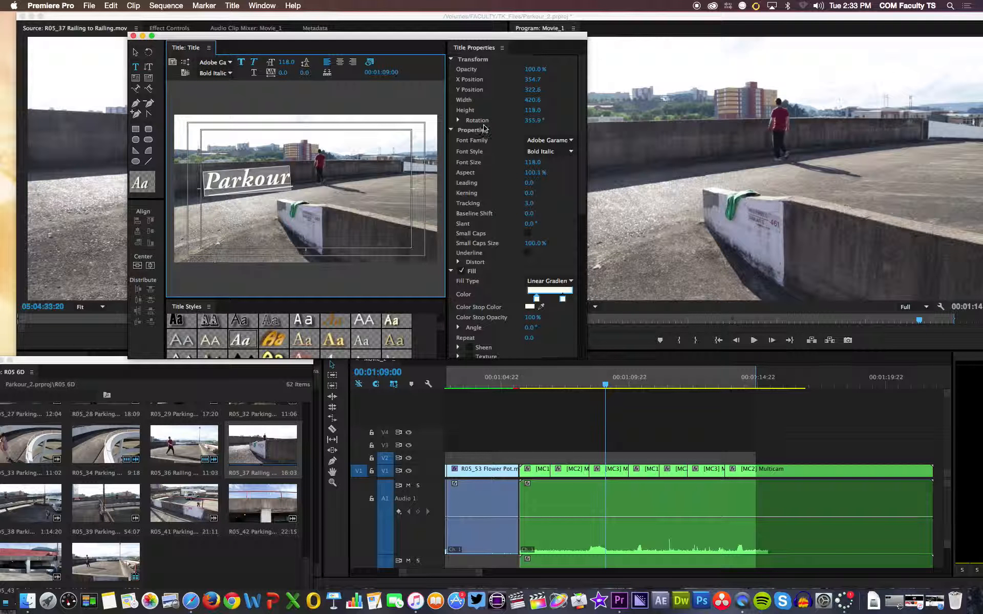
{"action": "left_click_drag", "start_coordinate": [582, 118], "coordinate": [580, 141]}
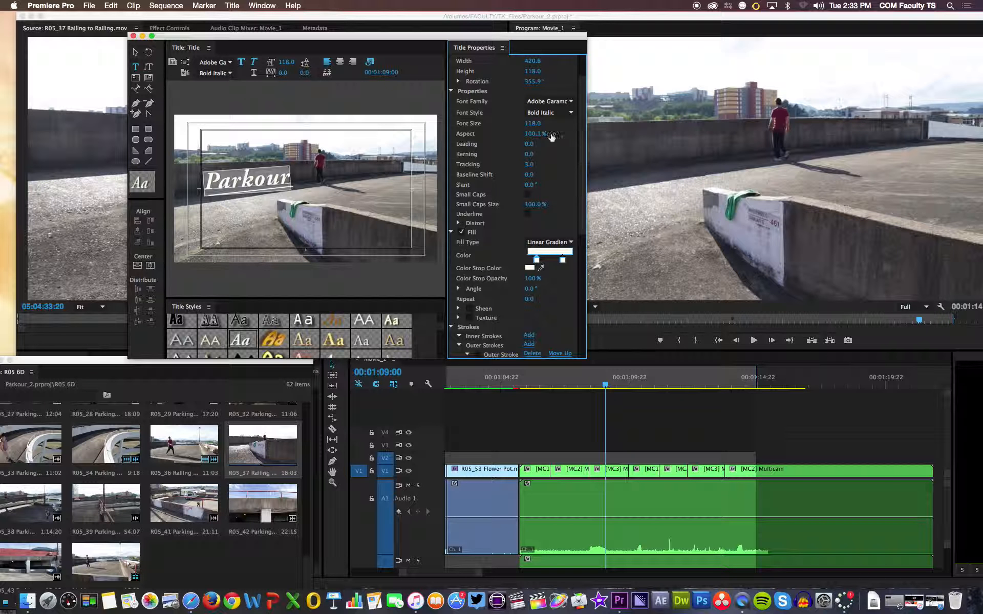
{"action": "left_click", "coordinate": [573, 116]}
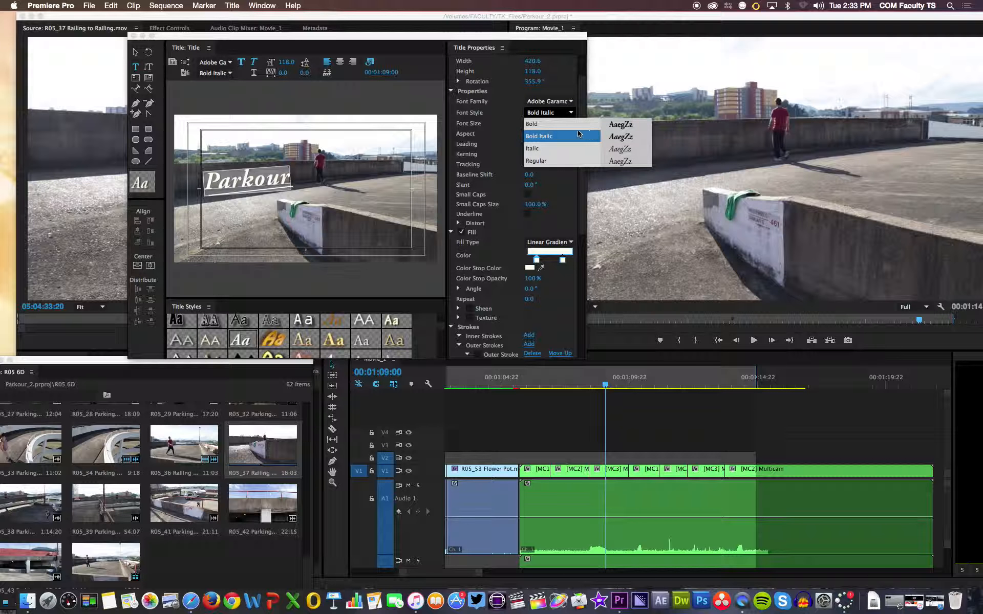
{"action": "left_click", "coordinate": [563, 124]}
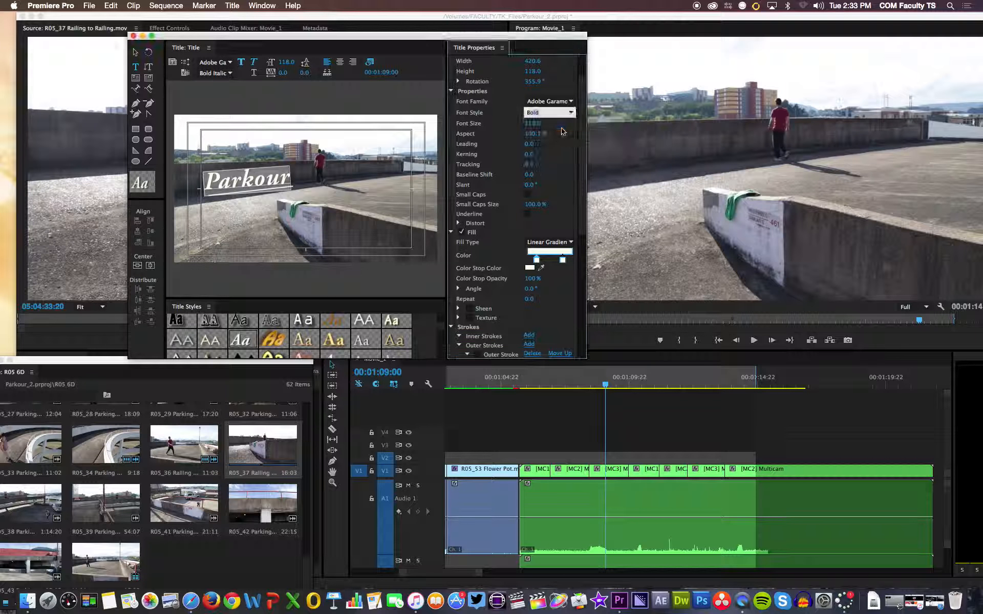
{"action": "left_click", "coordinate": [571, 102]}
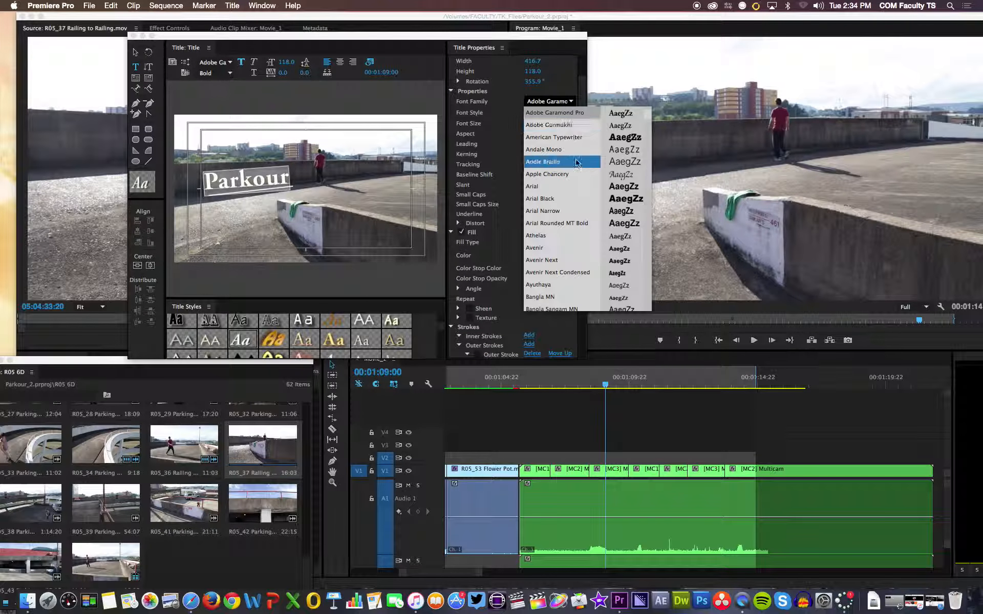
{"action": "left_click", "coordinate": [561, 205]}
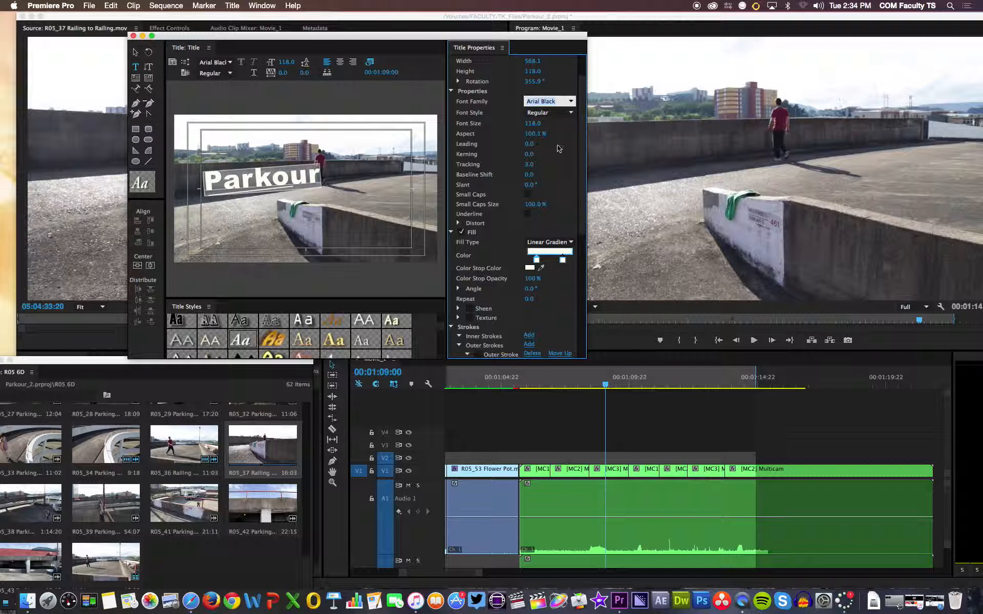
- Set the Parkour text's aspect to 82.1%, leading to -3, kerning to 4 and slant to -16°, and increase its tracking
{"action": "left_click_drag", "start_coordinate": [546, 136], "coordinate": [567, 136]}
{"action": "left_click_drag", "start_coordinate": [535, 134], "coordinate": [506, 133]}
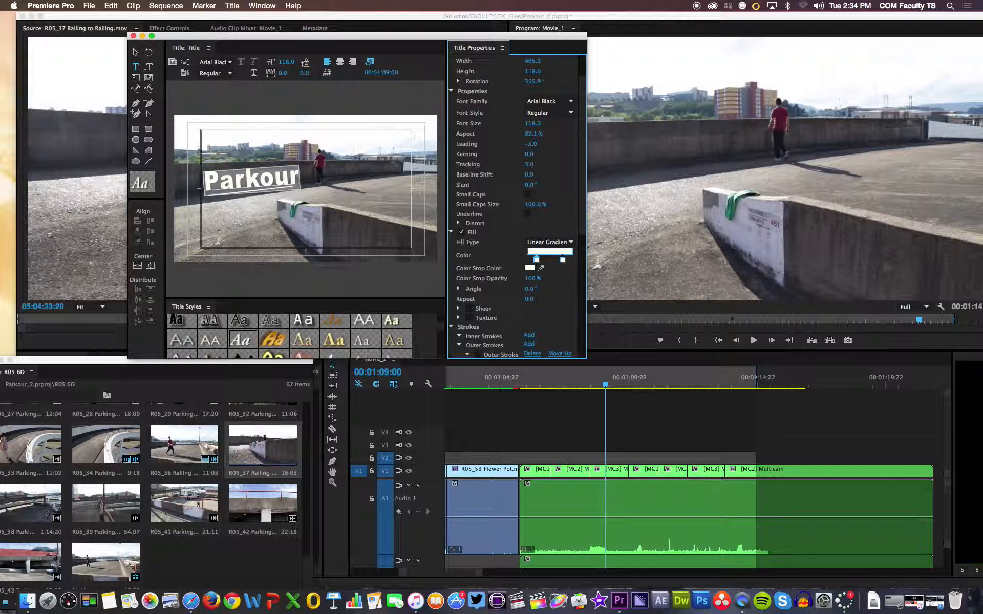
{"action": "left_click_drag", "start_coordinate": [529, 154], "coordinate": [582, 187]}
{"action": "scroll", "coordinate": [573, 184], "scroll_direction": "down", "scroll_amount": 5}
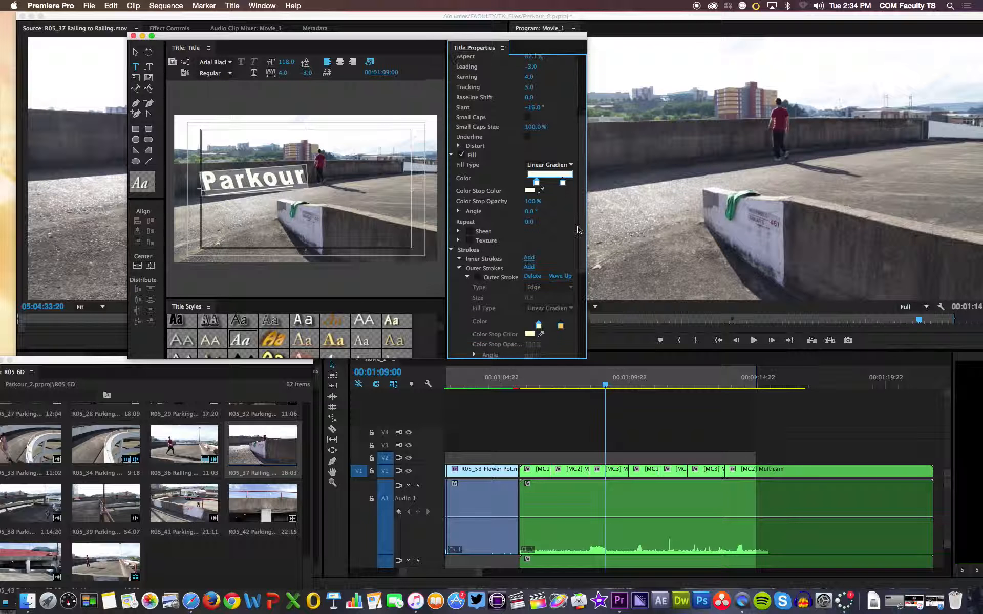
- Try a 4 Color Gradient fill on the Parkour text and tint the gradient's lower-left corner pale blue
{"action": "left_click", "coordinate": [571, 127]}
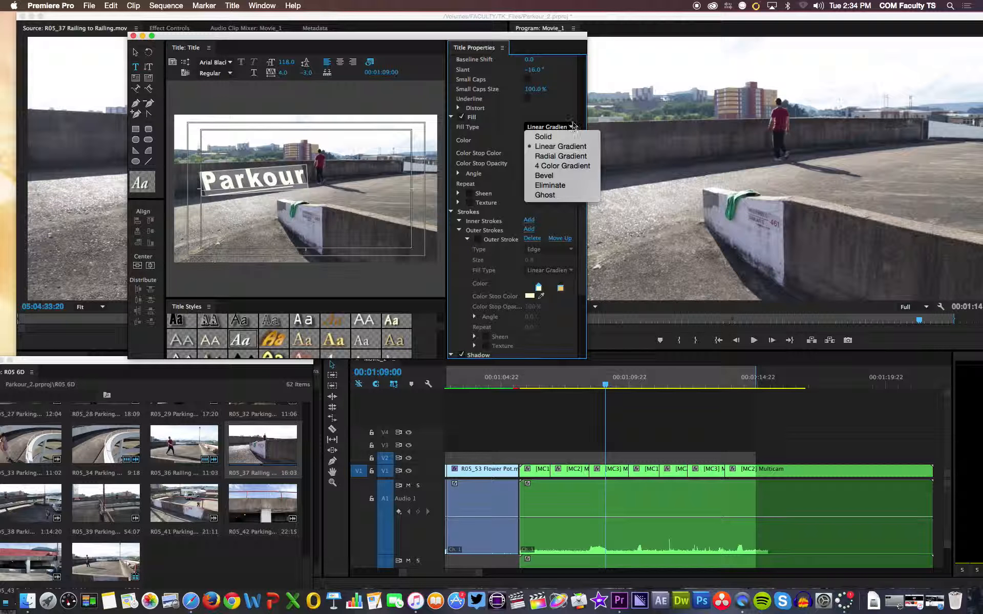
{"action": "left_click", "coordinate": [559, 169]}
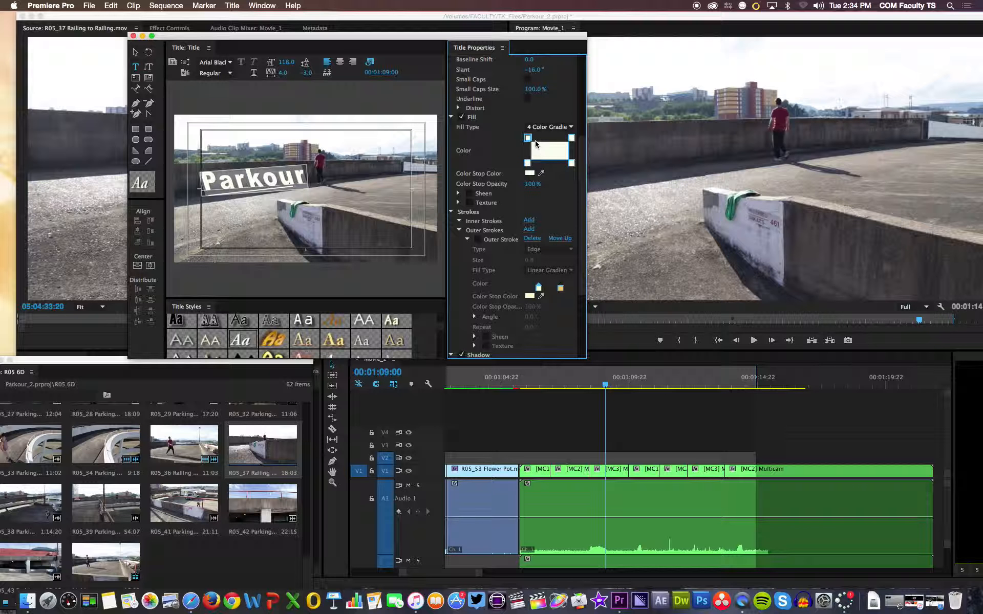
{"action": "double_click", "coordinate": [545, 153]}
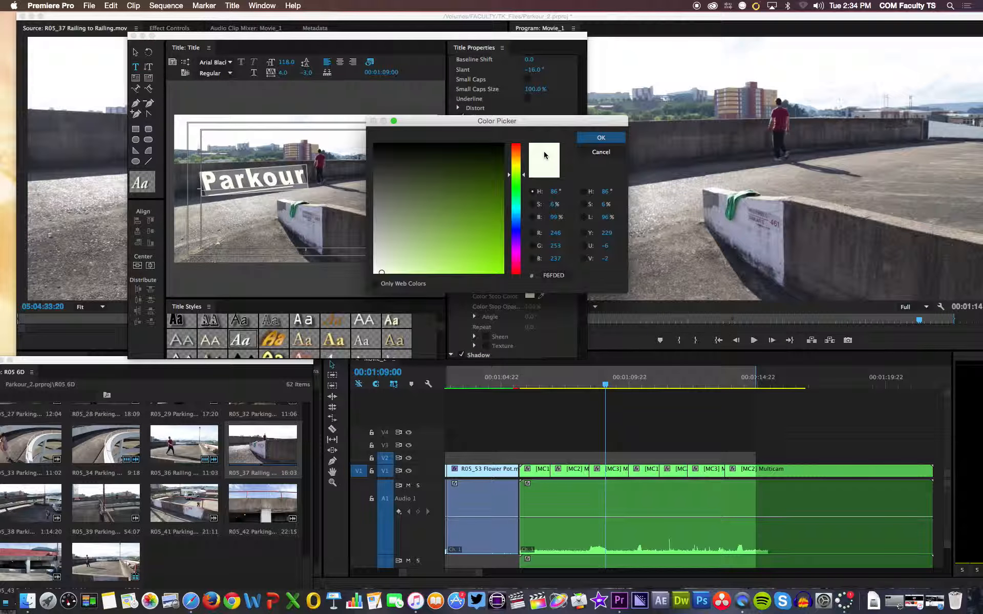
{"action": "left_click_drag", "start_coordinate": [508, 176], "coordinate": [510, 220]}
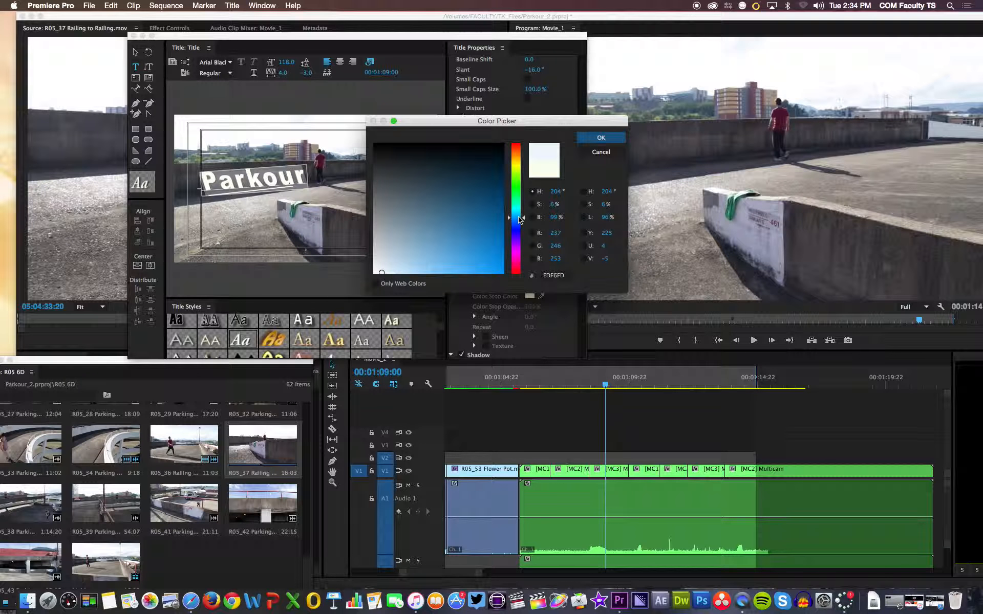
{"action": "left_click", "coordinate": [599, 139]}
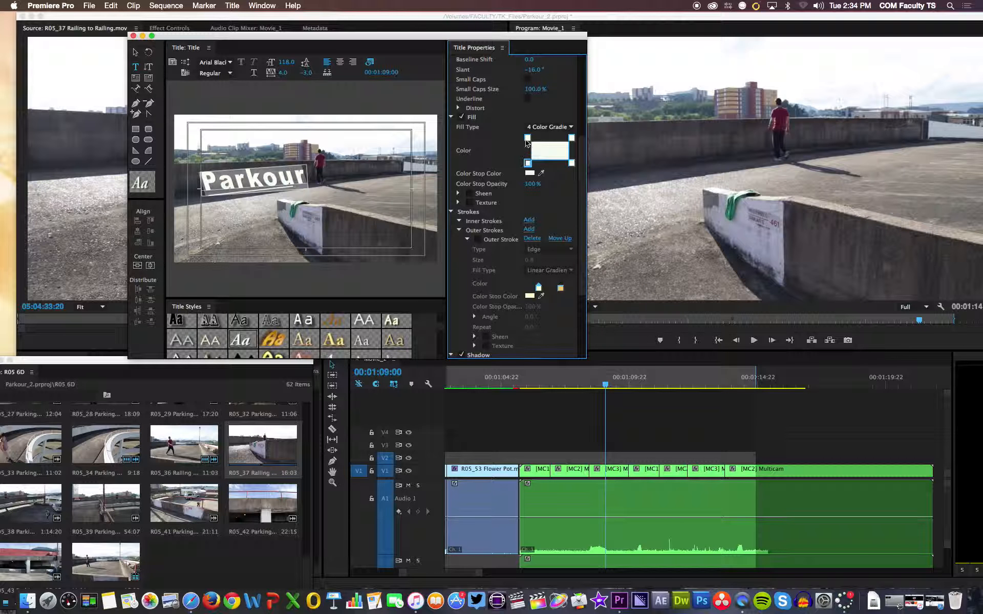
- Tint the gradient's upper-left corner pale red and shift the hue of its lower-left corner away from blue
{"action": "double_click", "coordinate": [528, 140]}
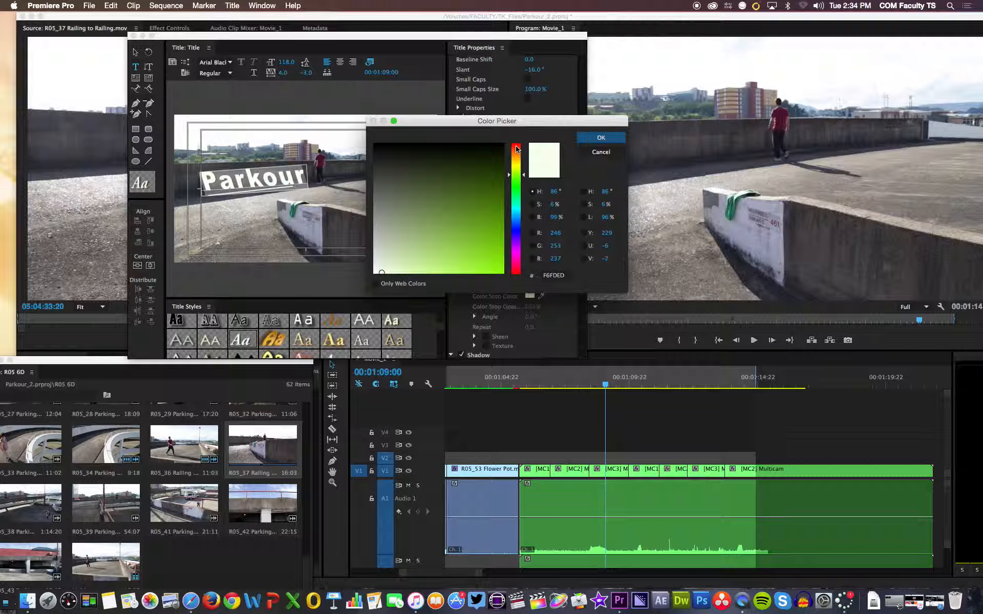
{"action": "left_click", "coordinate": [517, 148]}
{"action": "left_click", "coordinate": [601, 137]}
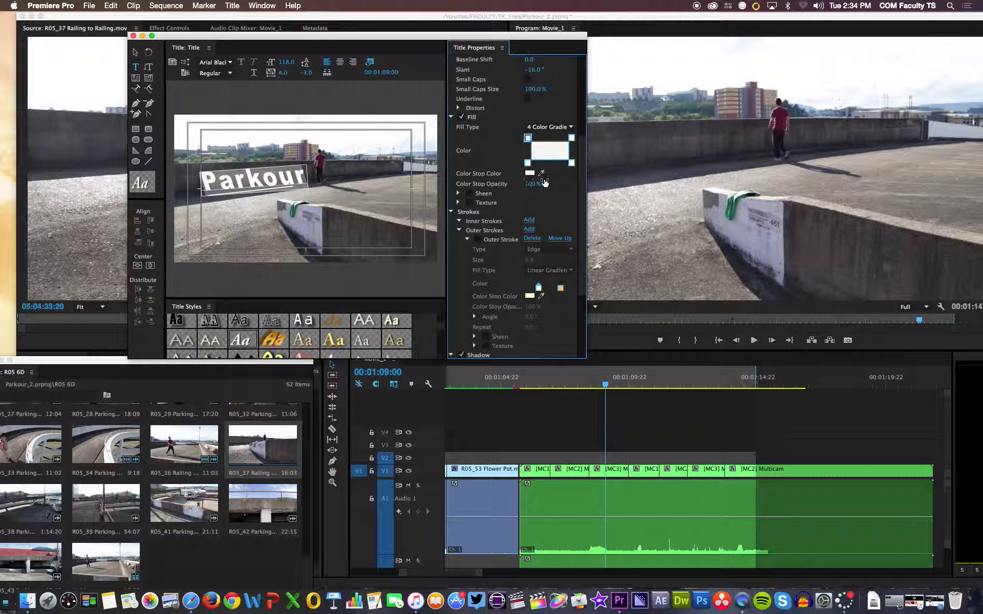
{"action": "double_click", "coordinate": [548, 156]}
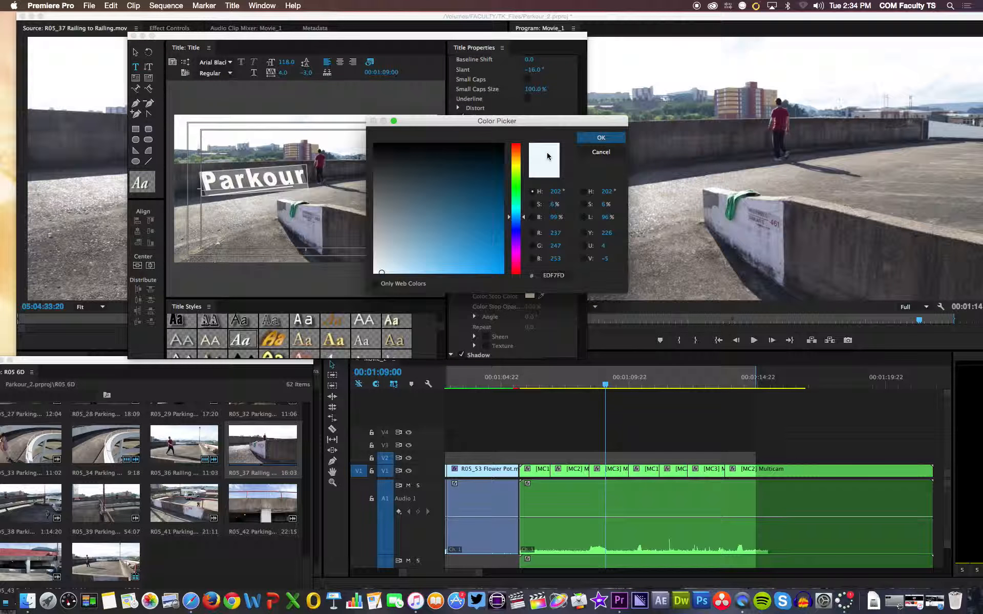
{"action": "left_click", "coordinate": [516, 157]}
{"action": "left_click", "coordinate": [601, 138]}
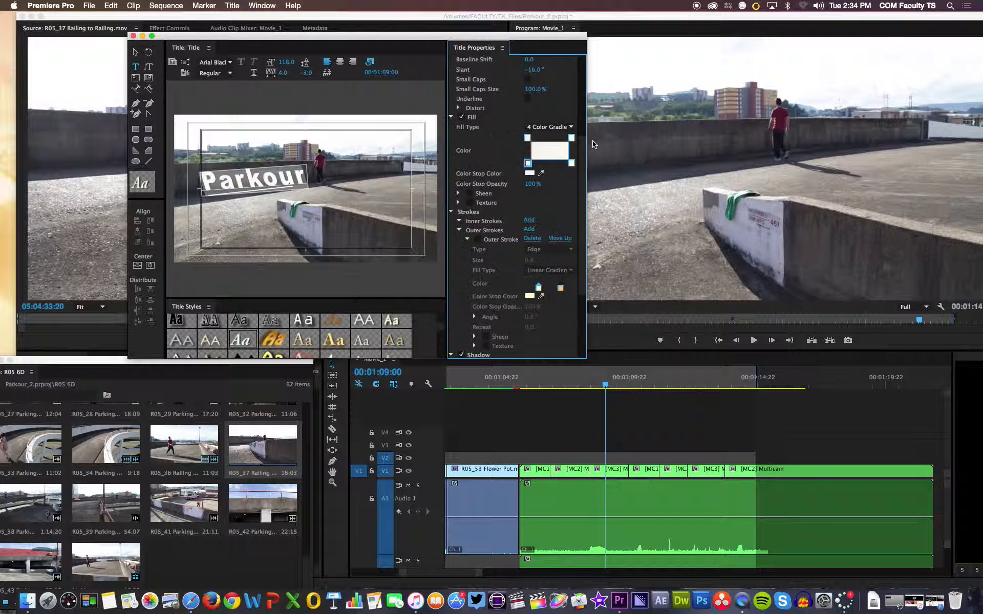
- Change the Parkour text's fill type to Solid with a pale red color, FDEFED
{"action": "left_click", "coordinate": [557, 128]}
{"action": "left_click", "coordinate": [535, 136]}
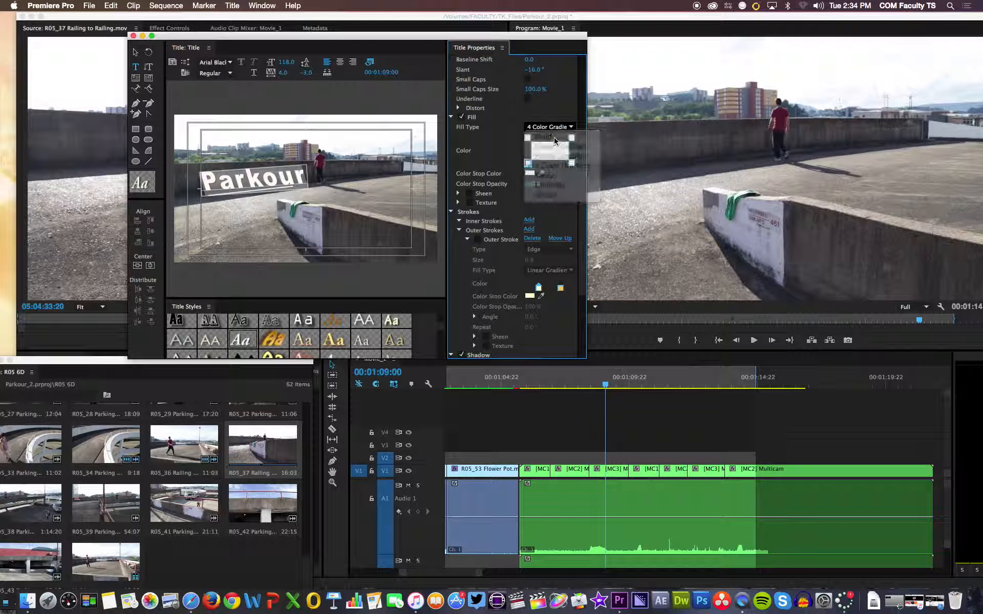
{"action": "left_click", "coordinate": [533, 139]}
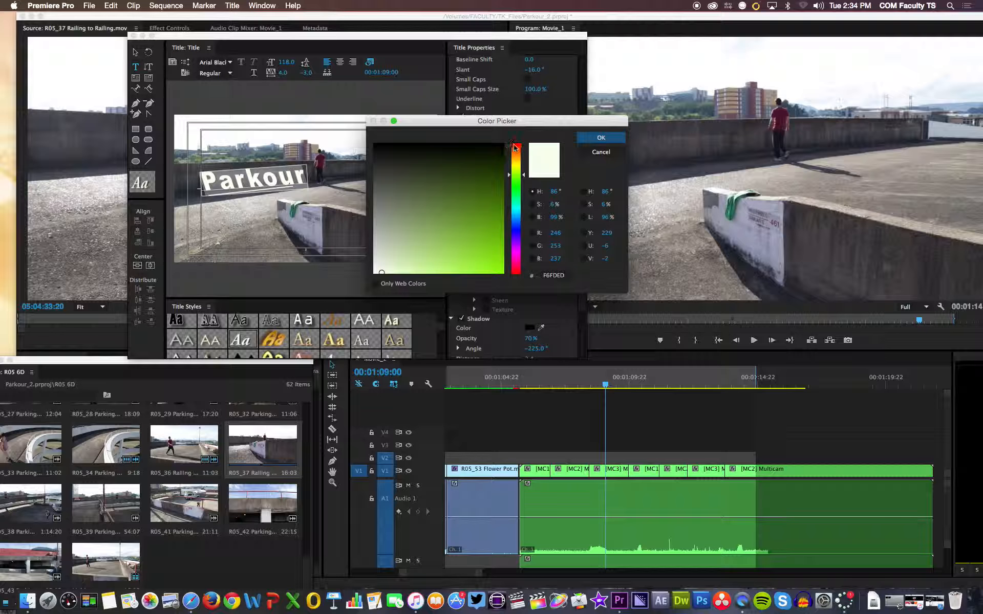
{"action": "left_click", "coordinate": [515, 146]}
{"action": "left_click", "coordinate": [584, 139]}
- Reselect the whole Parkour text and set its solid fill to dark red, 321009
{"action": "left_click", "coordinate": [272, 175]}
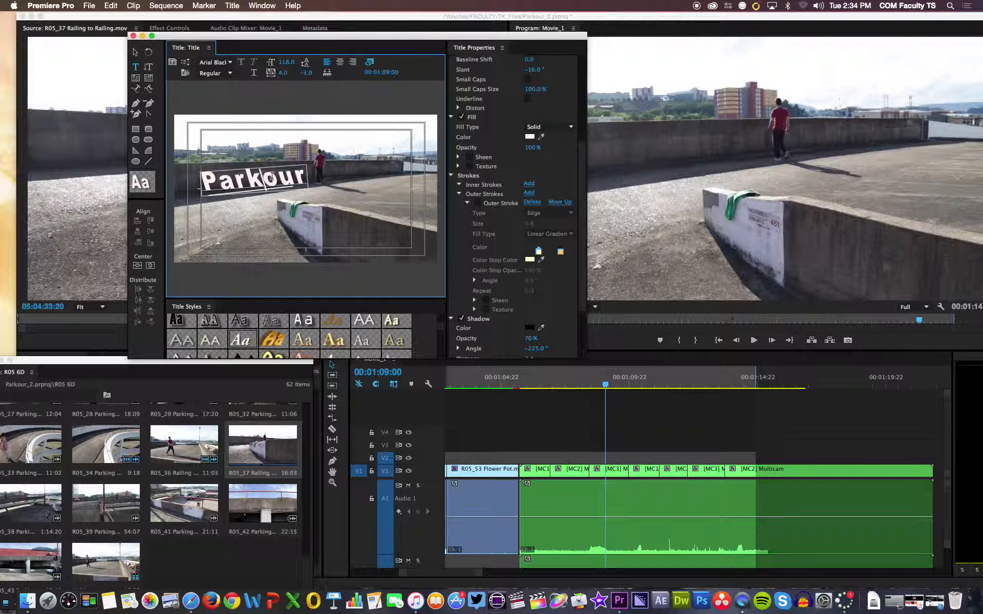
{"action": "left_click_drag", "start_coordinate": [301, 176], "coordinate": [201, 182]}
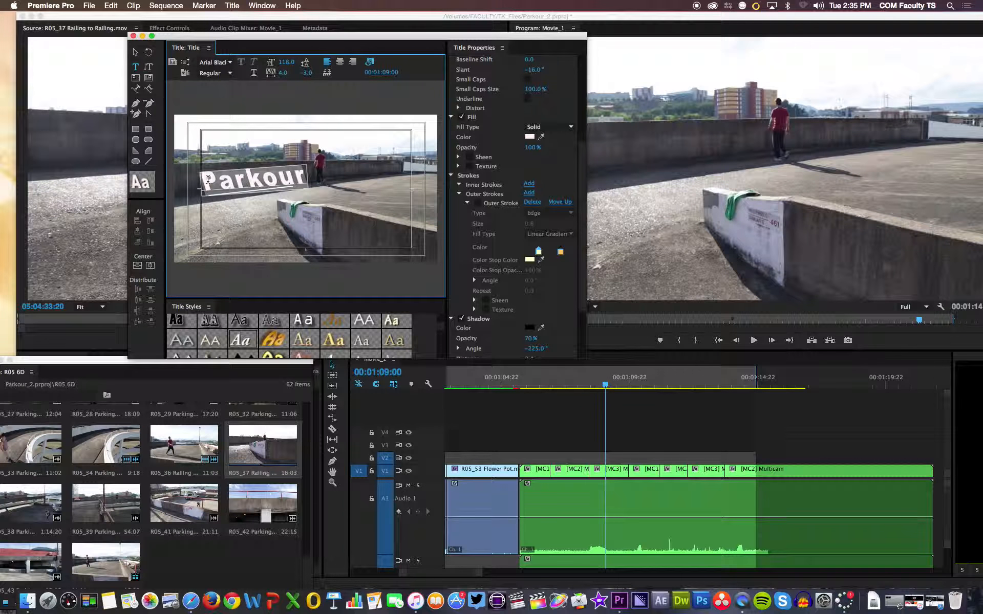
{"action": "left_click", "coordinate": [533, 139]}
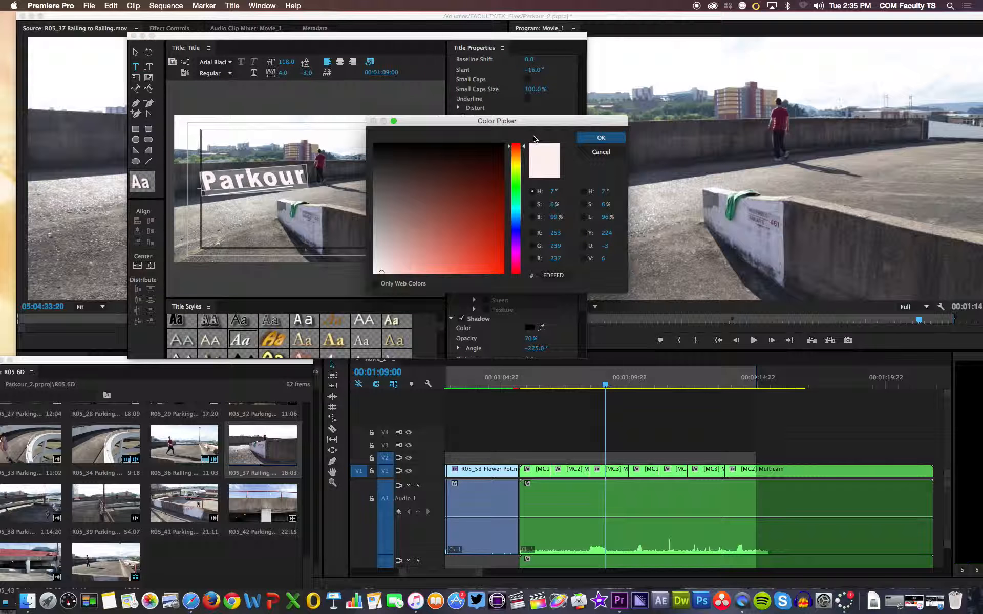
{"action": "left_click", "coordinate": [481, 167]}
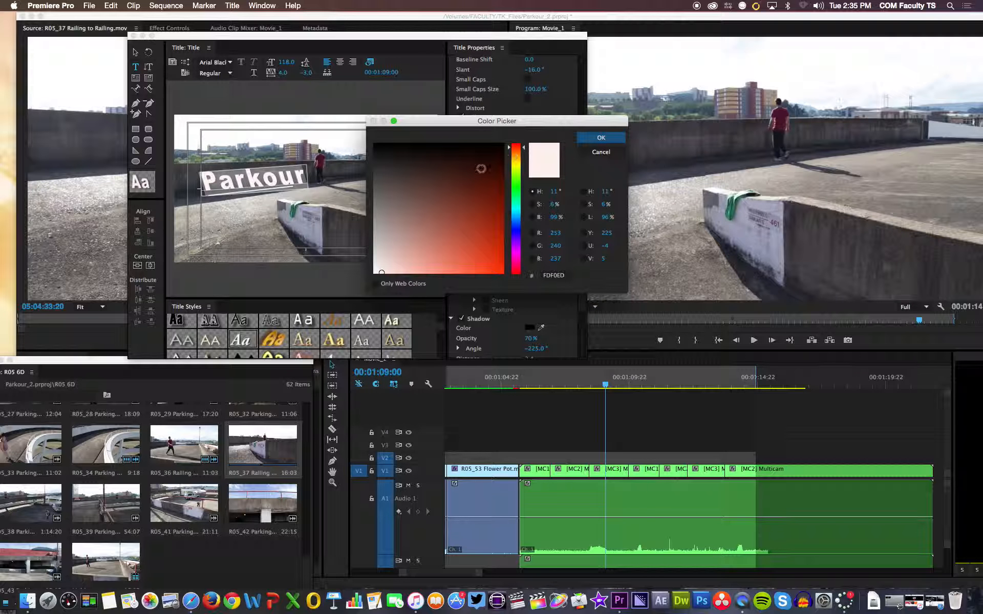
{"action": "left_click", "coordinate": [601, 137]}
- Switch the Parkour text's fill to Linear Gradient and set the right color stop to dark blue, 090932
{"action": "left_click", "coordinate": [532, 138]}
{"action": "left_click", "coordinate": [518, 230]}
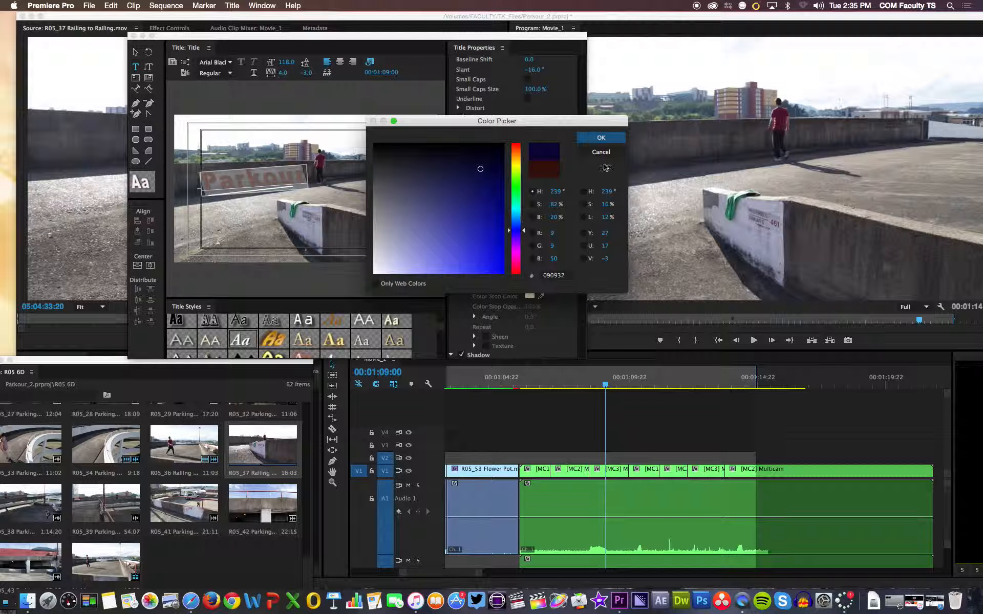
{"action": "left_click", "coordinate": [601, 138]}
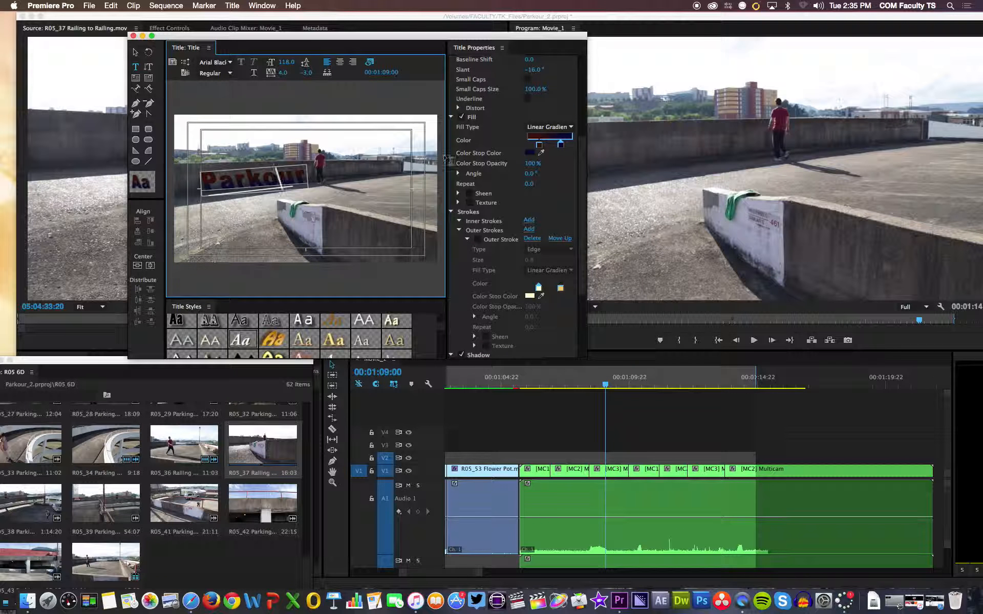
- Set the gradient's left color stop to near-white and keep Linear Gradient as the text's fill type
{"action": "left_click", "coordinate": [538, 145]}
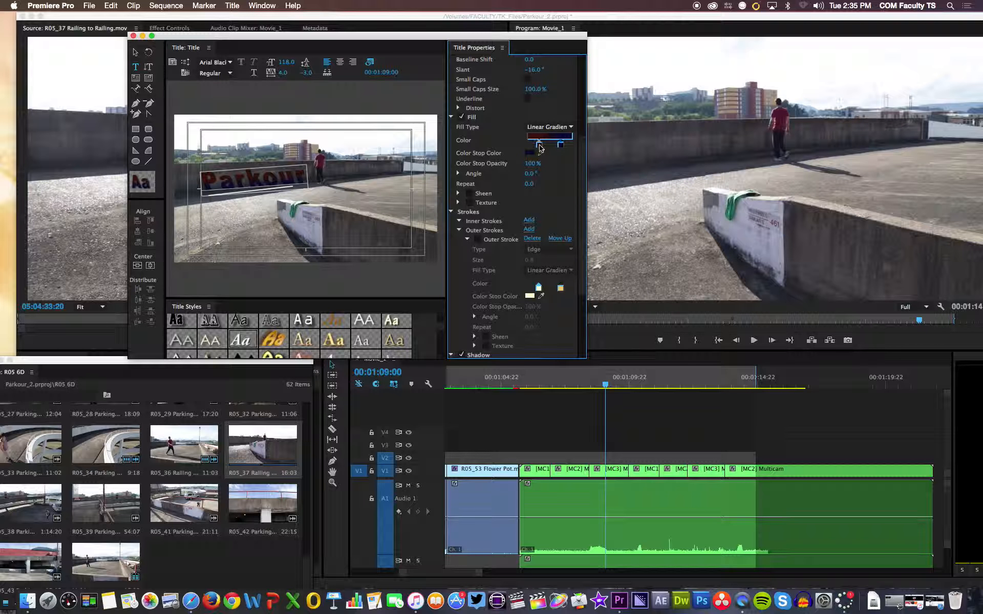
{"action": "double_click", "coordinate": [541, 147]}
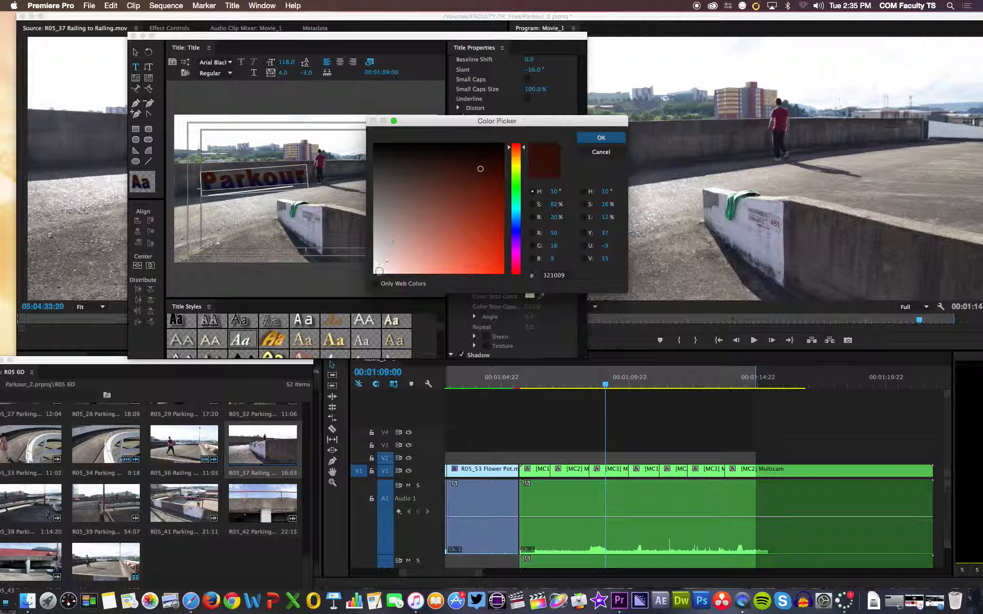
{"action": "left_click", "coordinate": [378, 270]}
{"action": "left_click", "coordinate": [597, 138]}
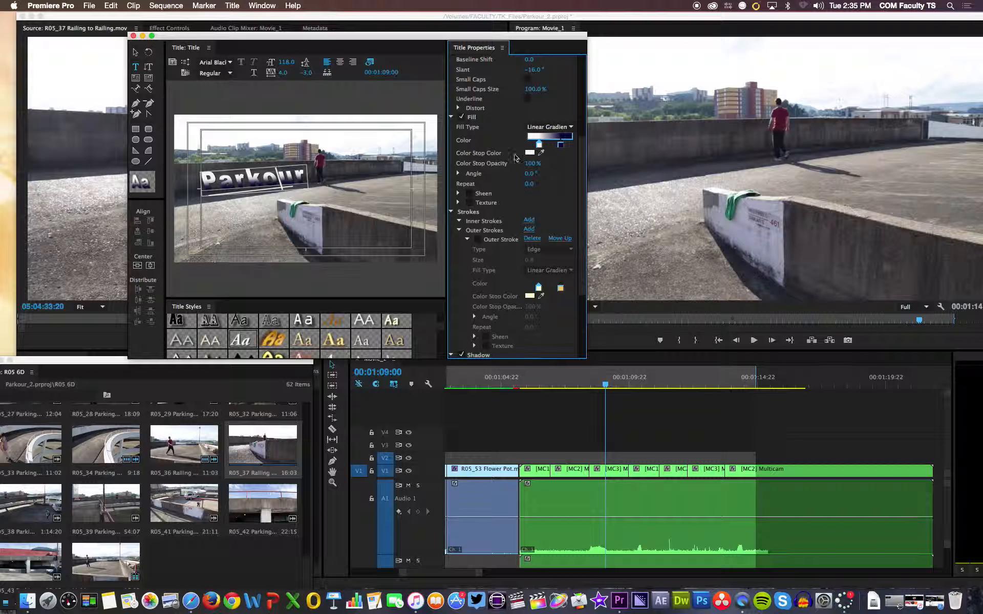
{"action": "left_click", "coordinate": [560, 127]}
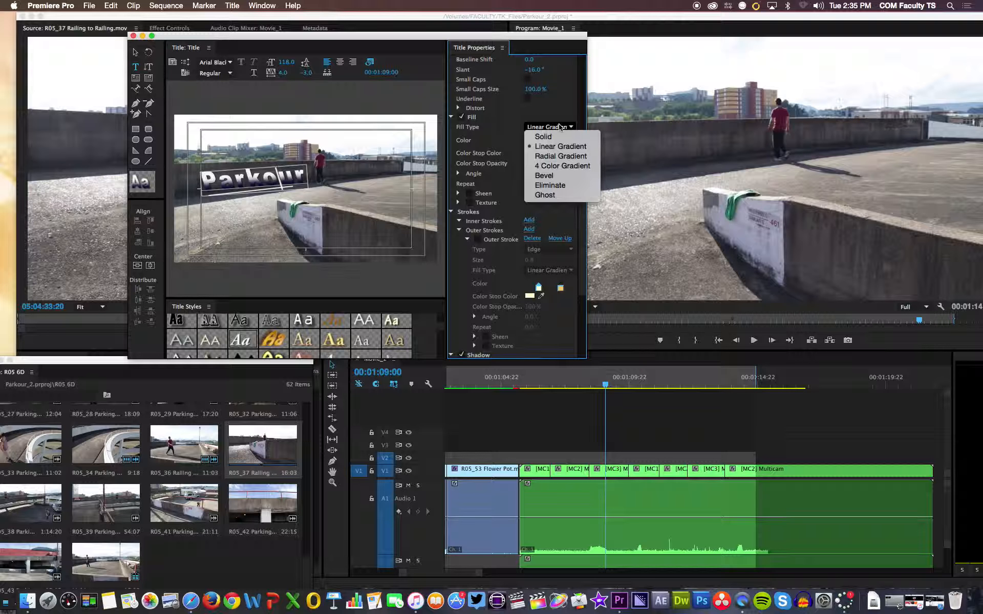
{"action": "left_click", "coordinate": [561, 147]}
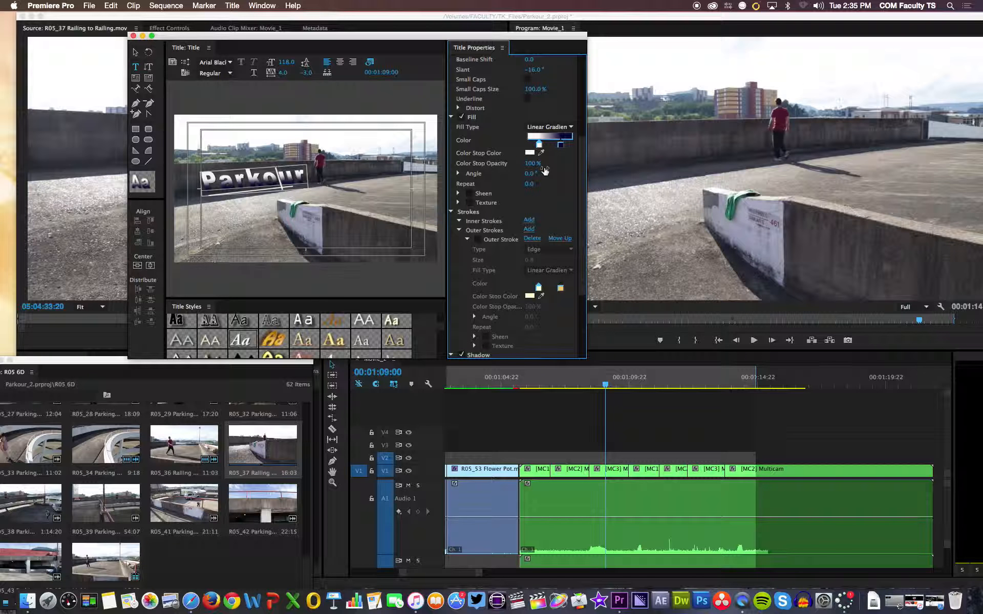
- Turn the Parkour text's shadow off and on again to compare it, and reselect the text with its shadow settings in view
{"action": "scroll", "coordinate": [569, 215], "scroll_direction": "down", "scroll_amount": 5}
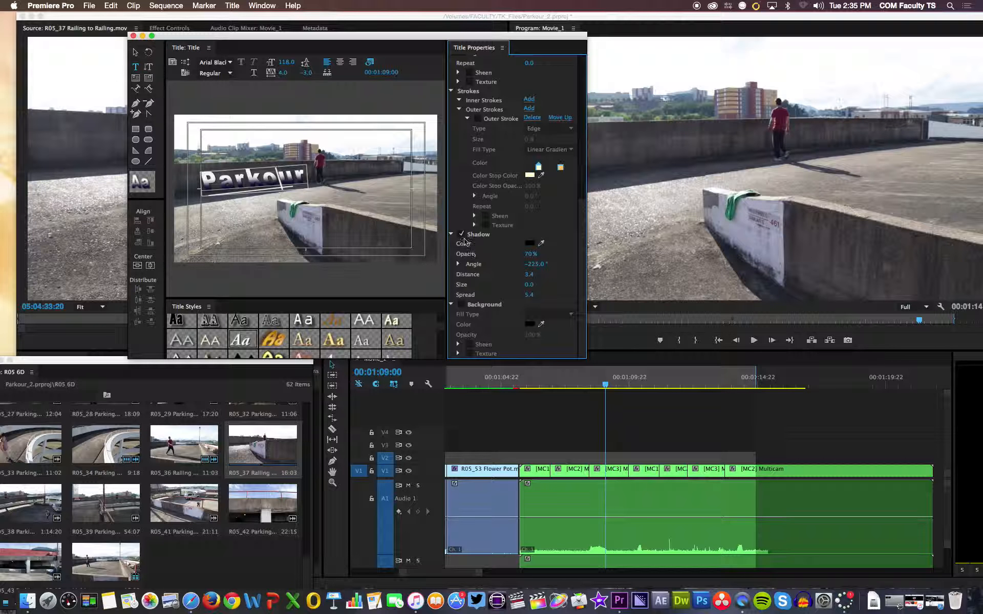
{"action": "left_click", "coordinate": [461, 235]}
{"action": "left_click", "coordinate": [462, 235]}
{"action": "left_click", "coordinate": [202, 179]}
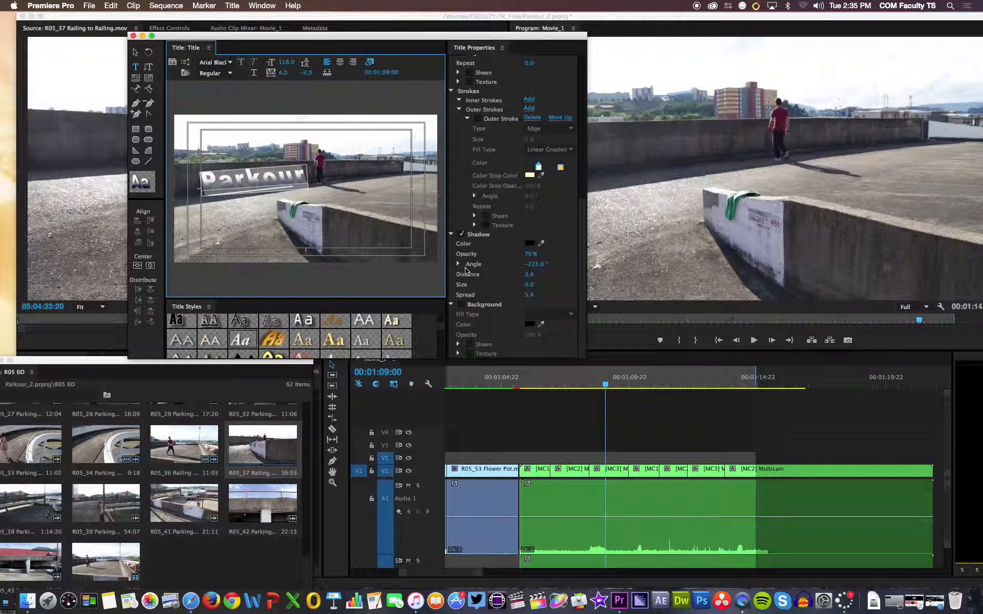
{"action": "scroll", "coordinate": [470, 262], "scroll_direction": "up", "scroll_amount": 6}
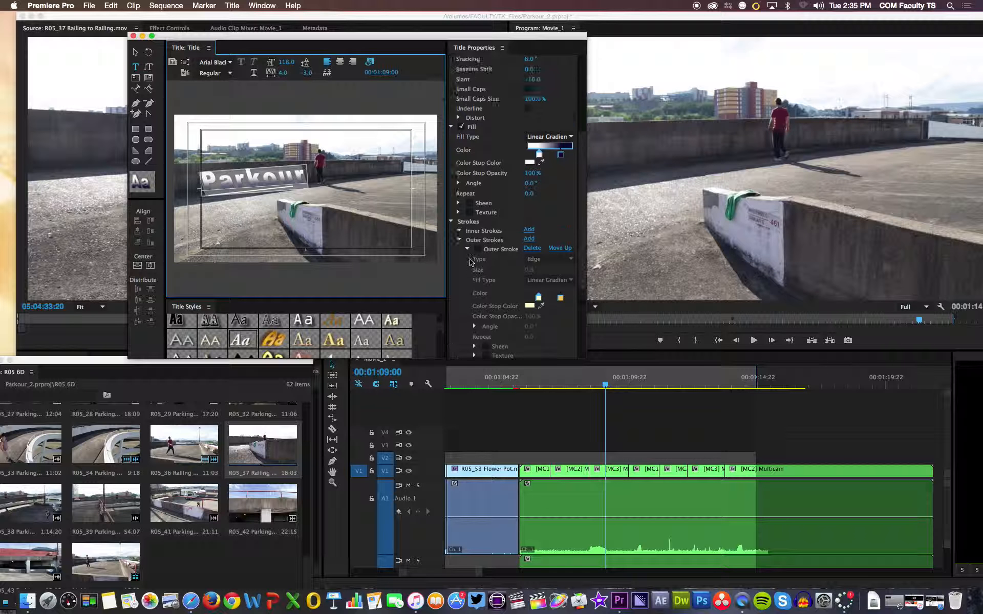
{"action": "scroll", "coordinate": [501, 225], "scroll_direction": "down", "scroll_amount": 6}
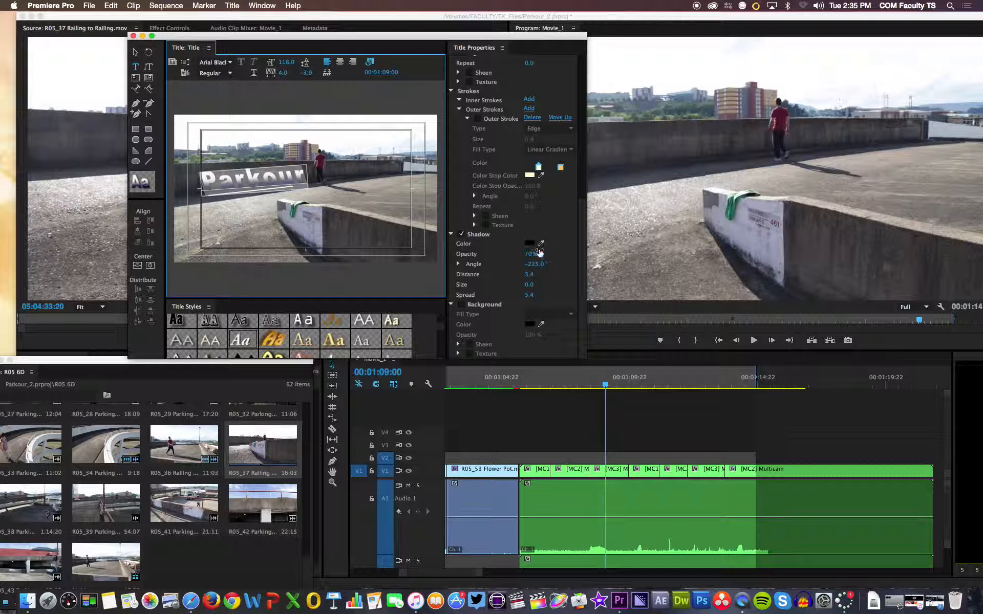
- Set the Parkour text's shadow distance to 24.0 and its opacity to 73%, and deselect the text
{"action": "mouse_move", "coordinate": [529, 276]}
{"action": "left_mouse_down"}
{"action": "mouse_move", "coordinate": [552, 276]}
{"action": "mouse_move", "coordinate": [507, 276]}
{"action": "mouse_move", "coordinate": [528, 276]}
{"action": "left_mouse_up"}
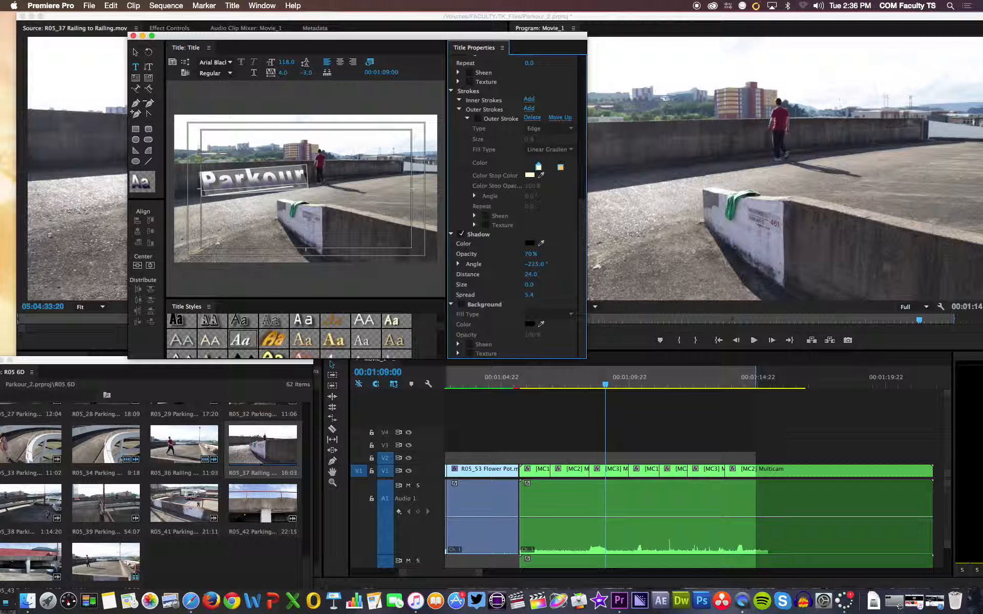
{"action": "left_click_drag", "start_coordinate": [533, 254], "coordinate": [510, 254]}
{"action": "scroll", "coordinate": [544, 305], "scroll_direction": "up", "scroll_amount": 3}
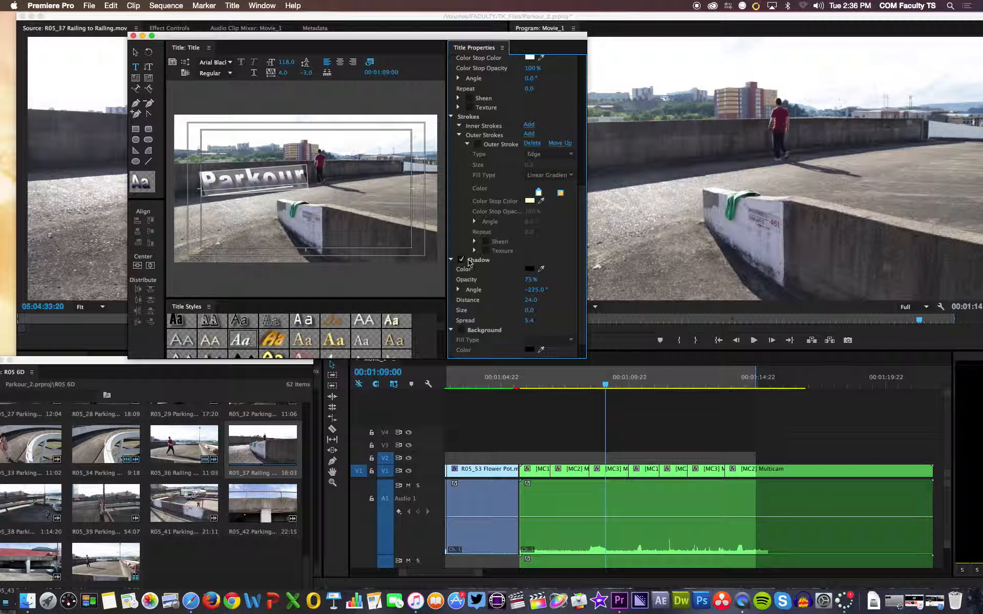
{"action": "left_click", "coordinate": [309, 220]}
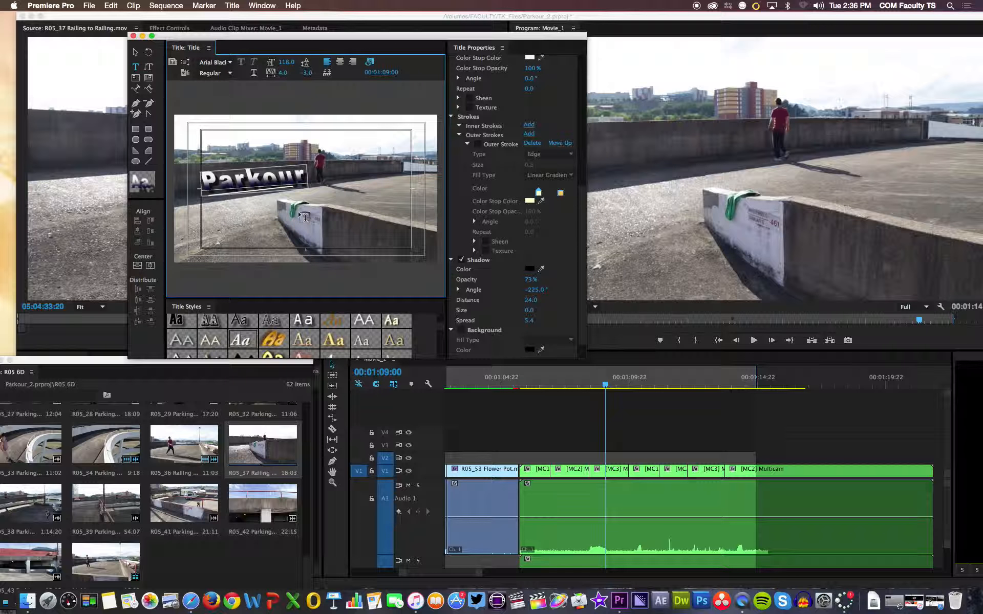
{"action": "left_click", "coordinate": [304, 217]}
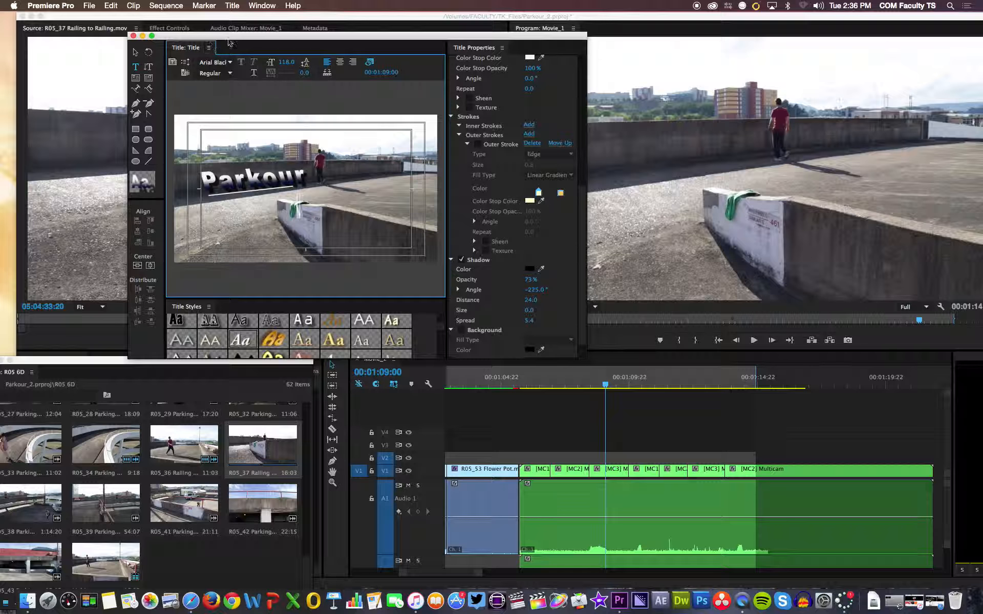
- Close the title designer and the floating R05 6D bin window to get back to the project's Title item
{"action": "left_click_drag", "start_coordinate": [258, 35], "coordinate": [249, 16]}
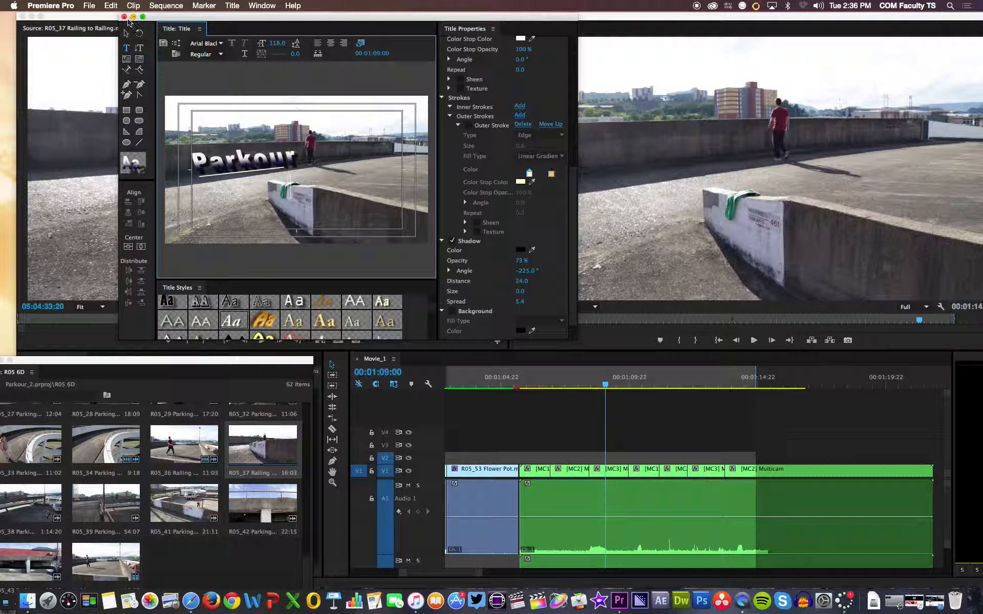
{"action": "left_click", "coordinate": [124, 16]}
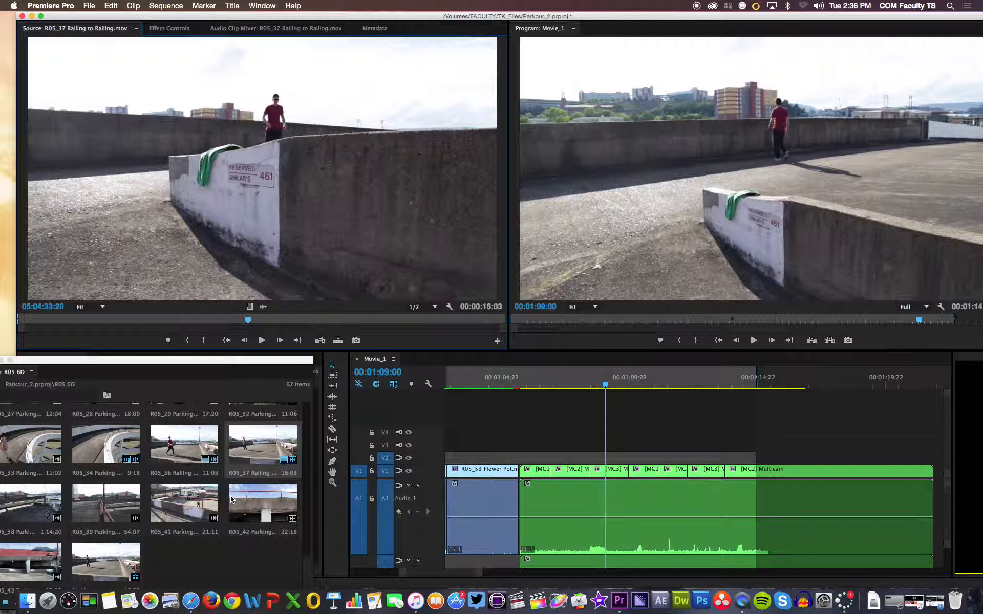
{"action": "scroll", "coordinate": [232, 499], "scroll_direction": "up", "scroll_amount": 5}
{"action": "scroll", "coordinate": [232, 499], "scroll_direction": "down", "scroll_amount": 10}
{"action": "left_click_drag", "start_coordinate": [196, 363], "coordinate": [318, 307]}
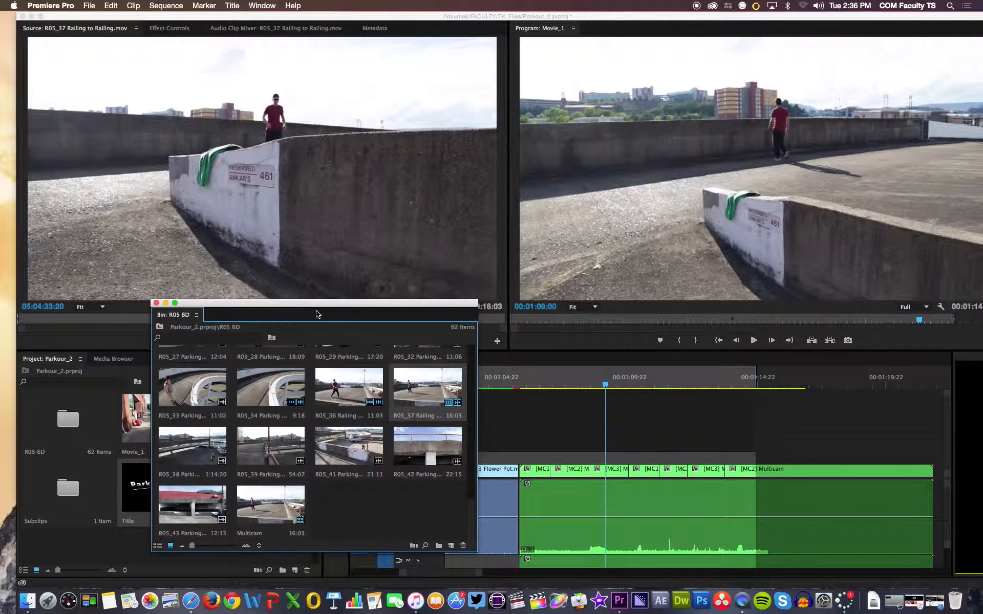
{"action": "left_click", "coordinate": [163, 302]}
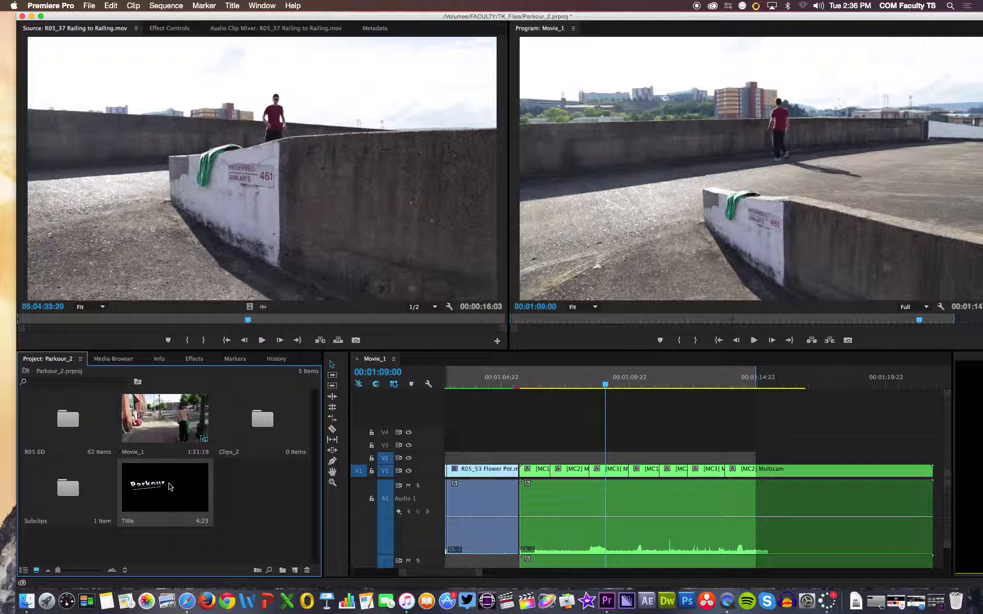
- Place the Title item on video track V2 starting above the R05_53 Flower Pot clip, and play it back over the footage
{"action": "left_click_drag", "start_coordinate": [170, 491], "coordinate": [464, 457]}
{"action": "left_click", "coordinate": [518, 390]}
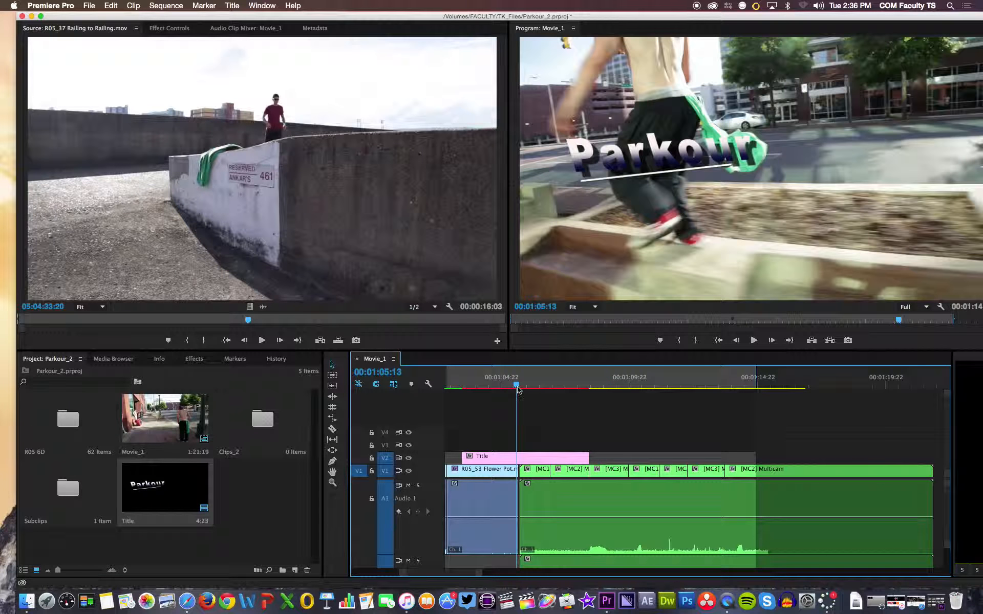
{"action": "left_click_drag", "start_coordinate": [518, 390], "coordinate": [467, 391]}
{"action": "key", "text": "space"}
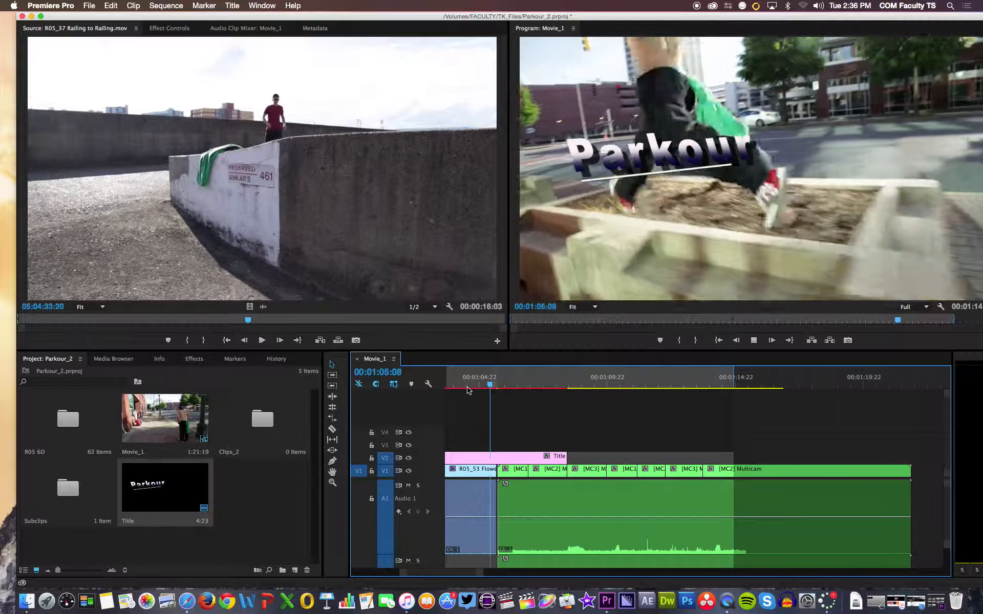
{"action": "key", "text": "space"}
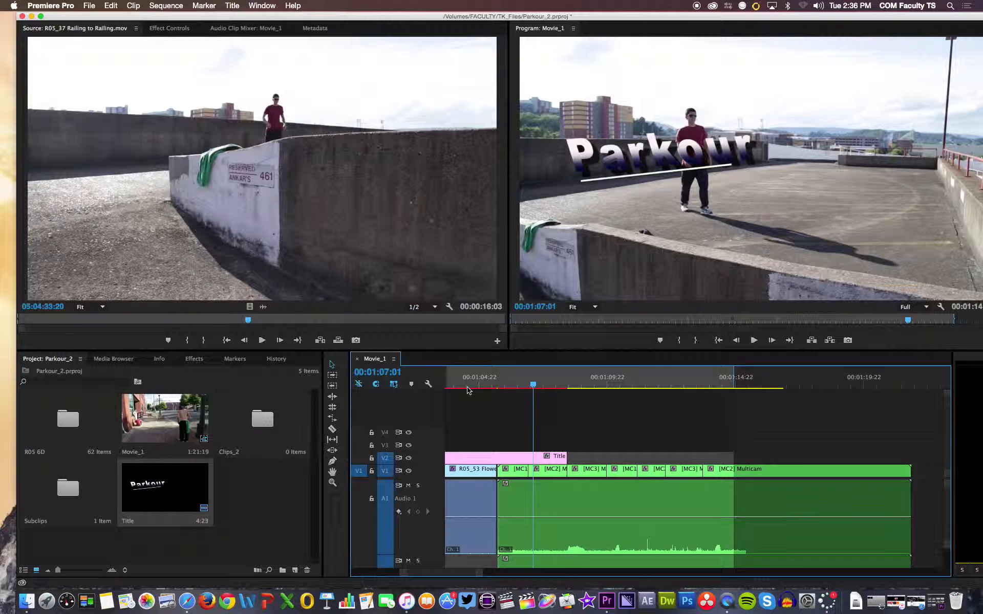
- Trim the end of the Title clip to the cut between the first two multicam segments, and scrub back over the title
{"action": "left_click_drag", "start_coordinate": [567, 457], "coordinate": [527, 456]}
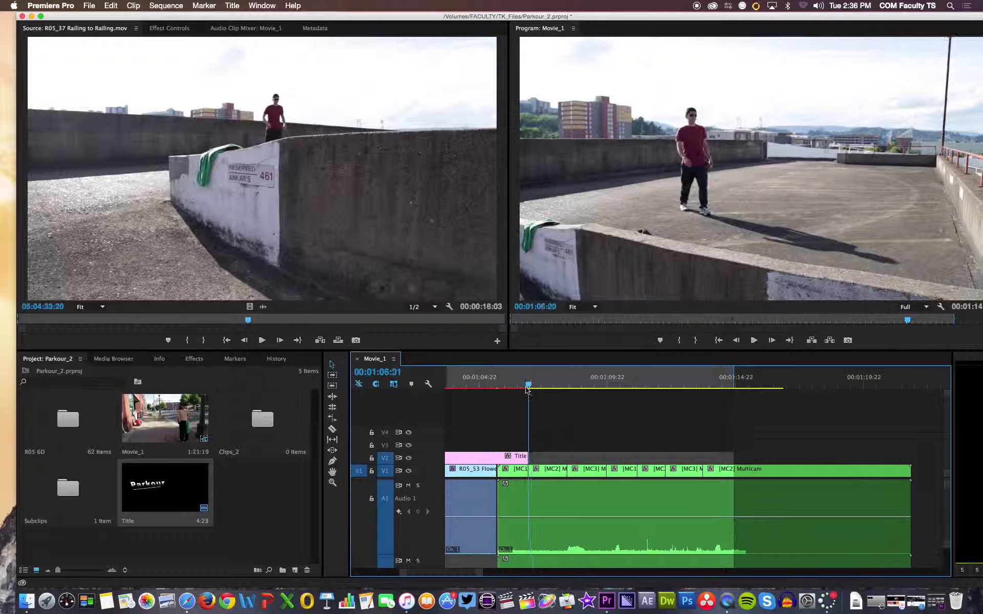
{"action": "key", "text": "Up"}
{"action": "left_click_drag", "start_coordinate": [435, 397], "coordinate": [520, 398]}
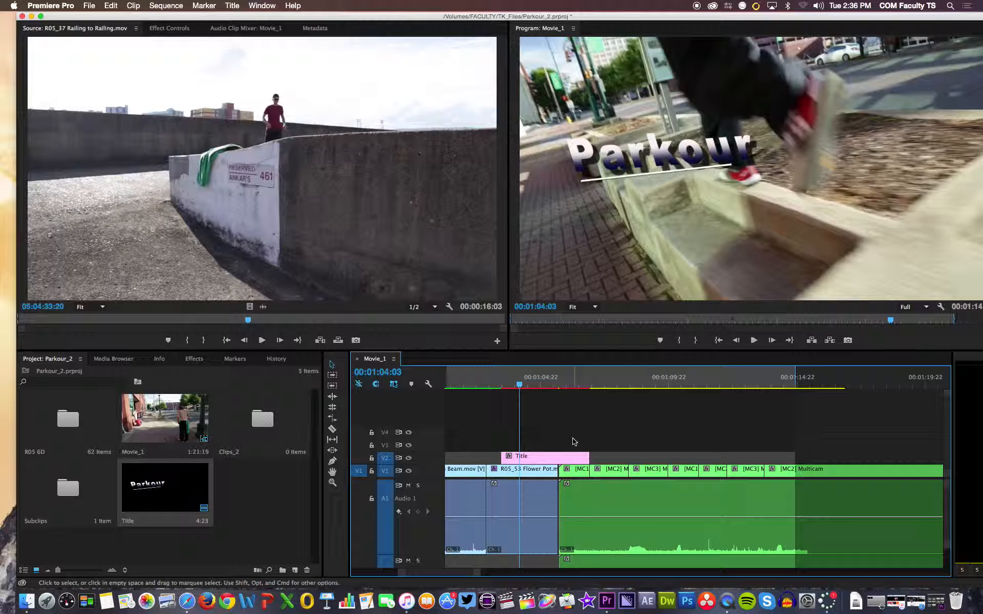